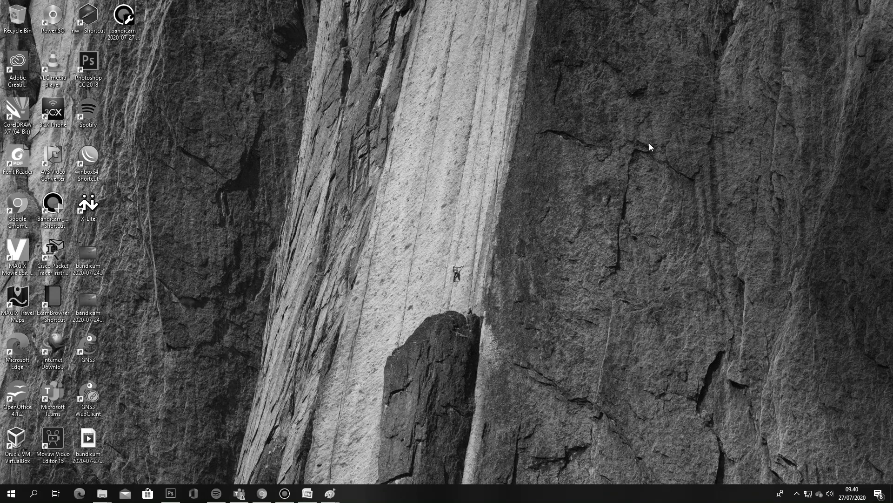
Turn off the grayscale colour filter, open WinBox, and connect as admin to the discovered RB941-2nD router by its MAC address.
{"action": "key", "text": "ctrl+super+c"}
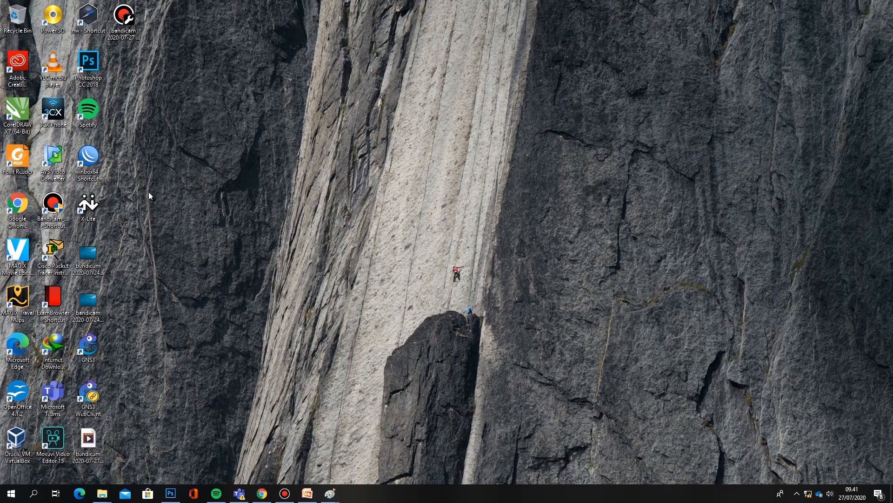
{"action": "double_click", "coordinate": [93, 160]}
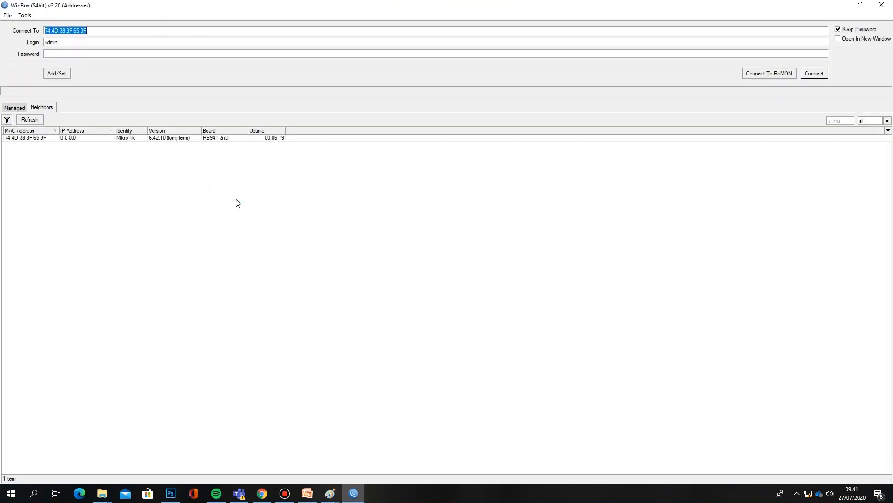
{"action": "left_click", "coordinate": [31, 139]}
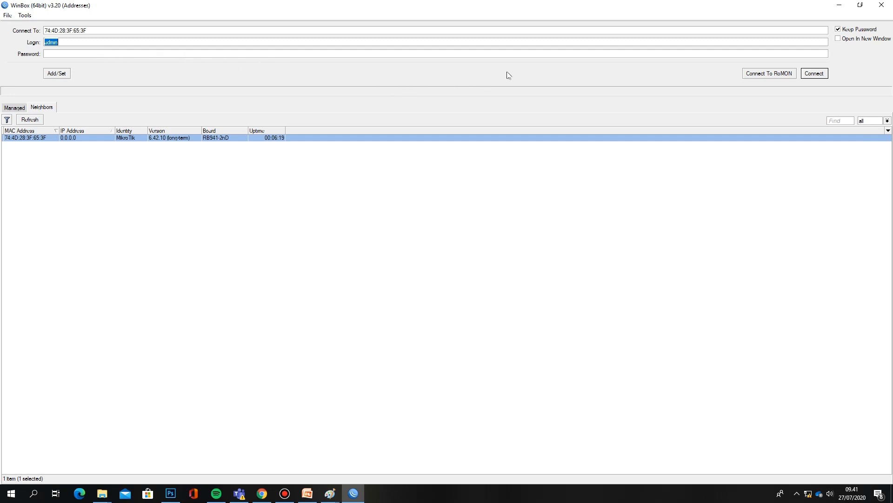
{"action": "left_click", "coordinate": [818, 76]}
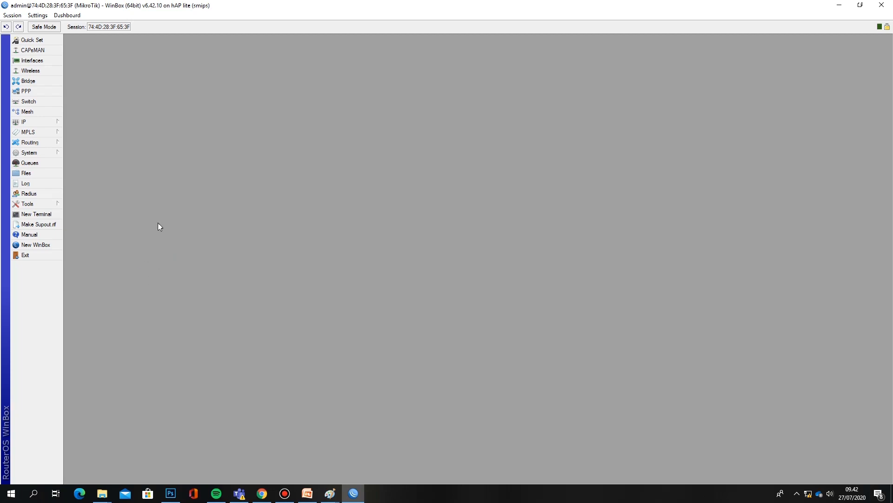
Reset the router's configuration with No Default Configuration and Do Not Backup enabled.
{"action": "left_click", "coordinate": [48, 187]}
{"action": "left_click", "coordinate": [49, 121]}
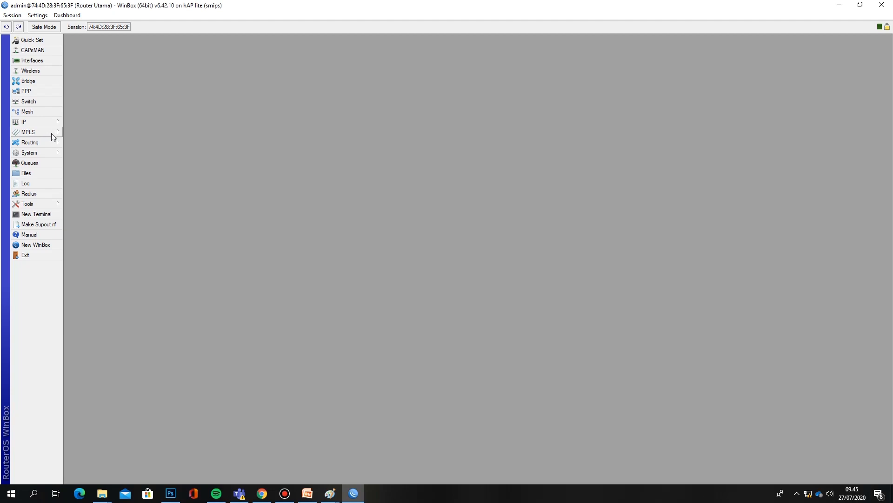
{"action": "left_click", "coordinate": [38, 154]}
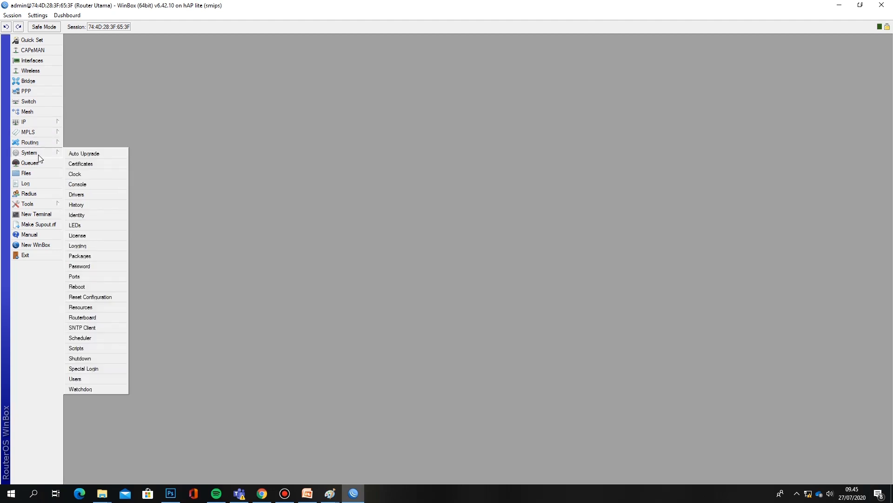
{"action": "left_click", "coordinate": [100, 297]}
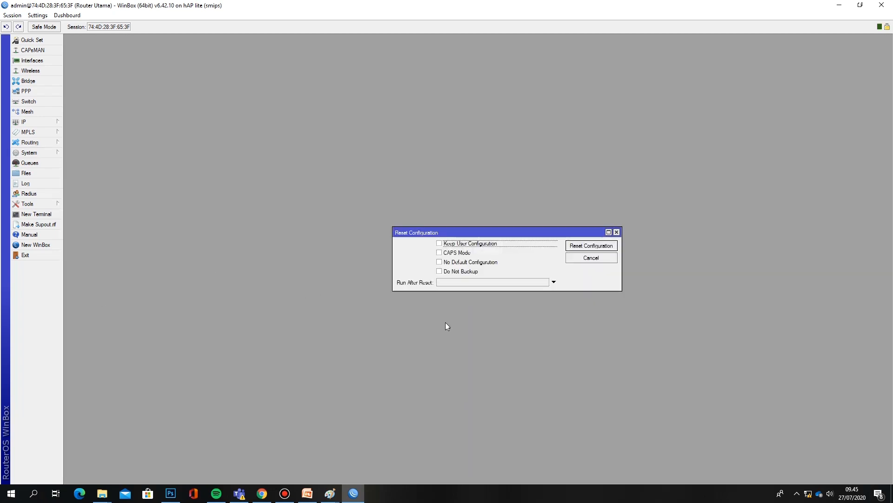
{"action": "left_click_drag", "start_coordinate": [484, 233], "coordinate": [477, 204]}
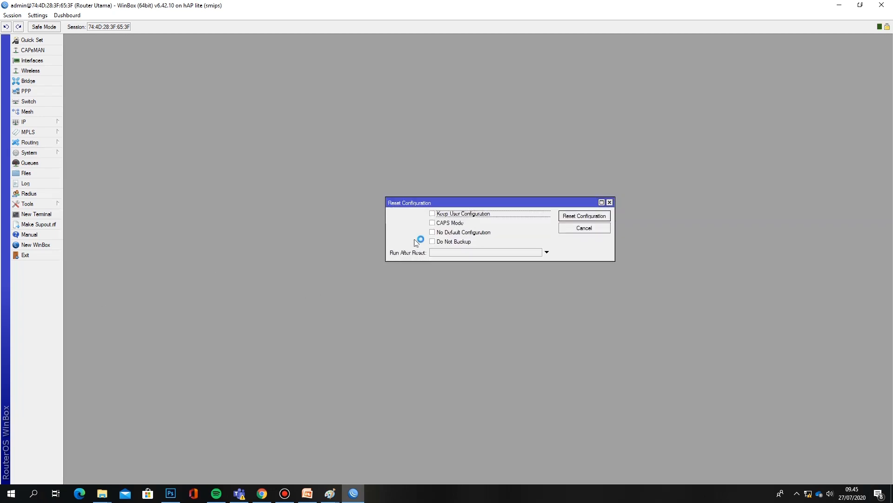
{"action": "left_click", "coordinate": [433, 231]}
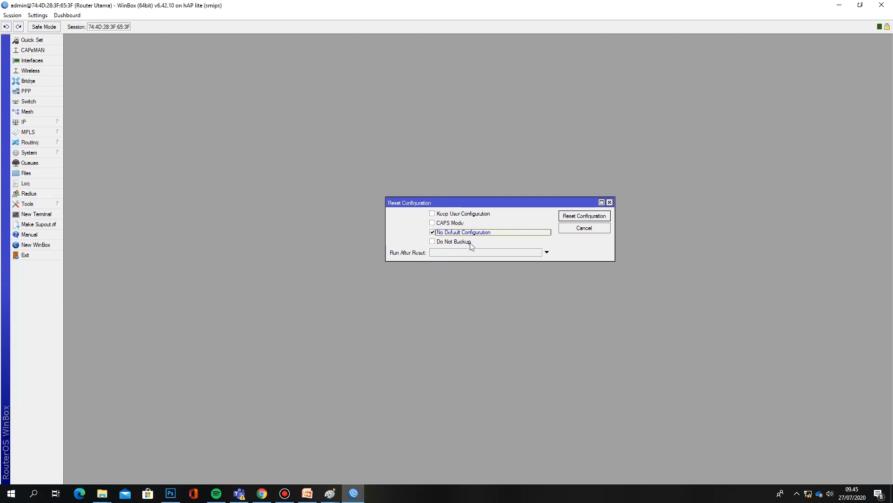
{"action": "left_click", "coordinate": [432, 242]}
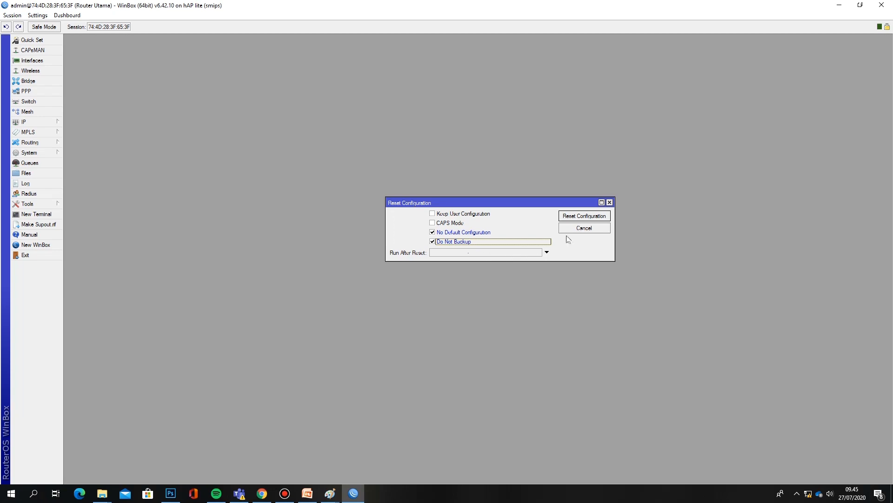
{"action": "left_click_drag", "start_coordinate": [535, 200], "coordinate": [515, 164]}
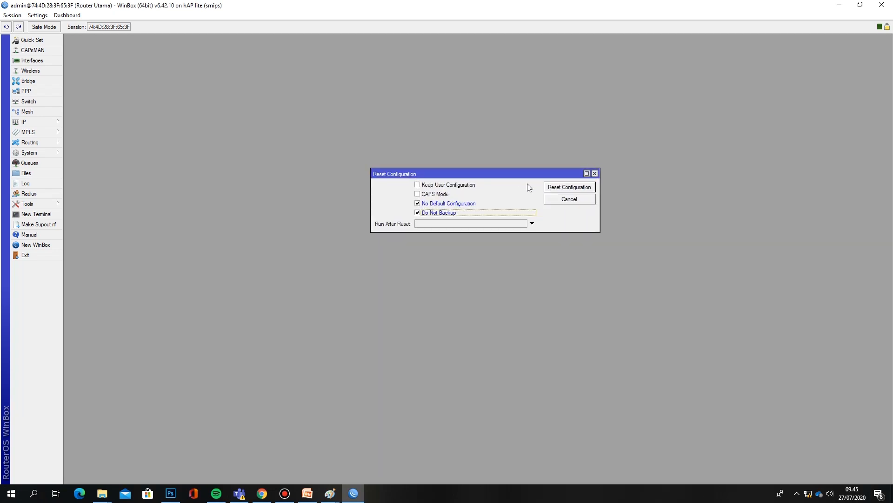
{"action": "left_click", "coordinate": [560, 190]}
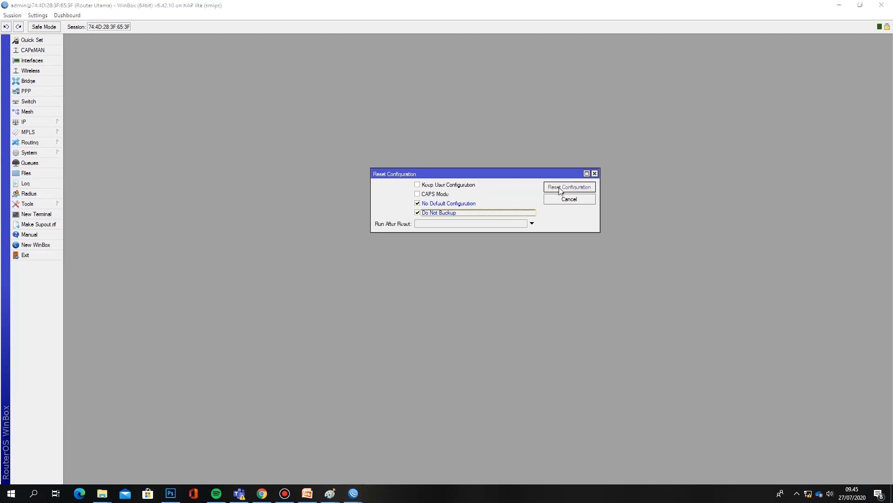
{"action": "left_click", "coordinate": [468, 257]}
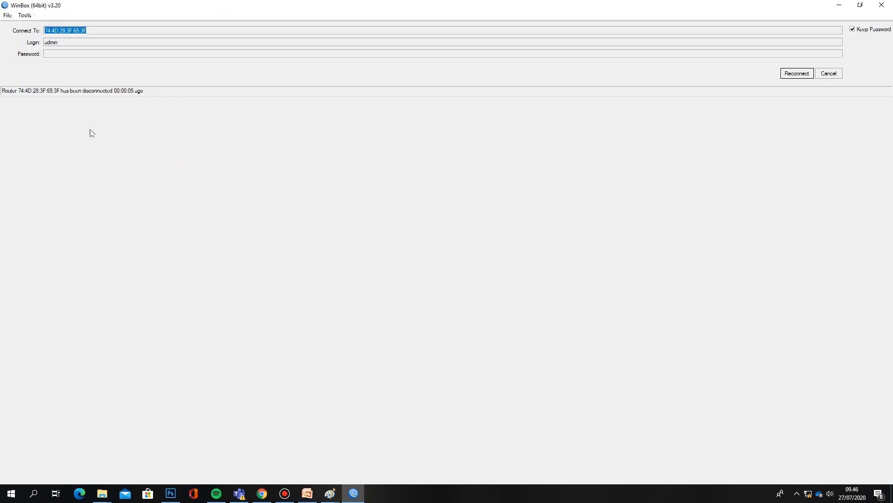
Reconnect to the reset router as admin and set its system identity to Routerutama.
{"action": "left_click", "coordinate": [797, 75]}
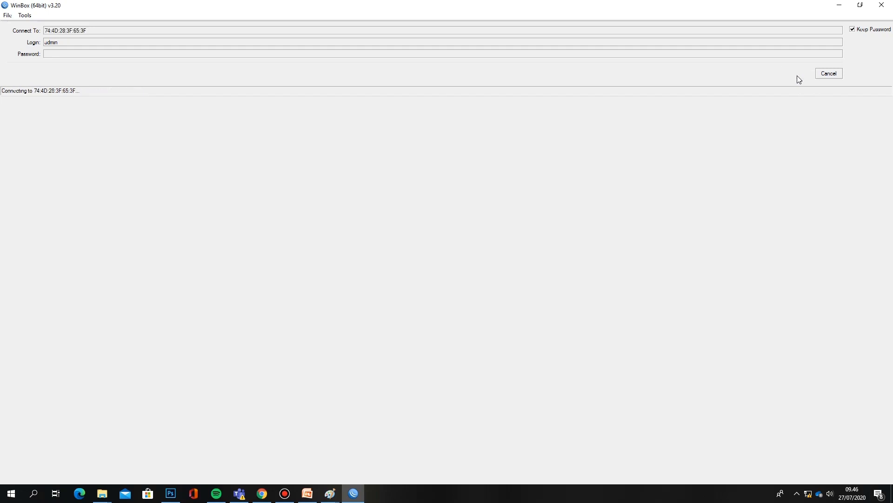
{"action": "left_click", "coordinate": [815, 75]}
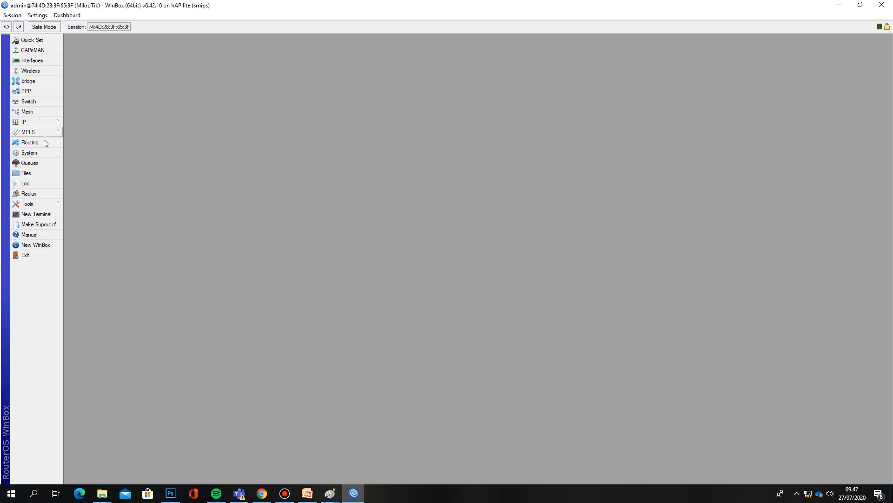
{"action": "left_click", "coordinate": [47, 154]}
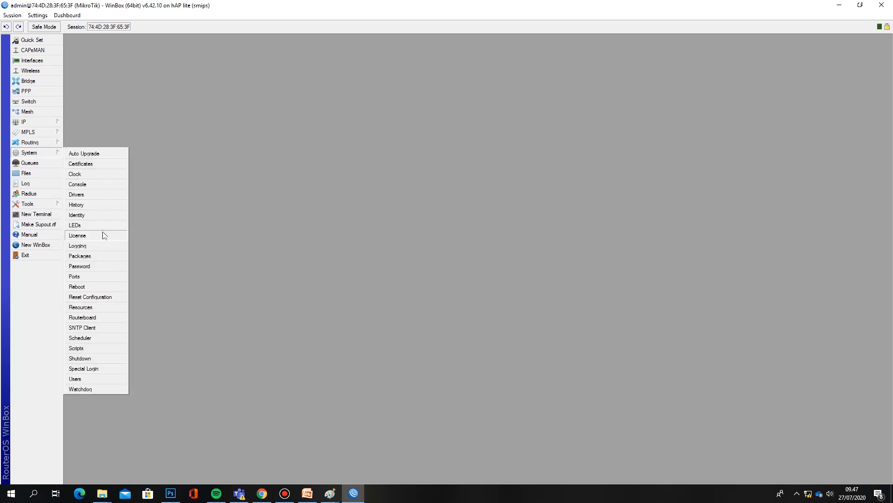
{"action": "left_click", "coordinate": [99, 214]}
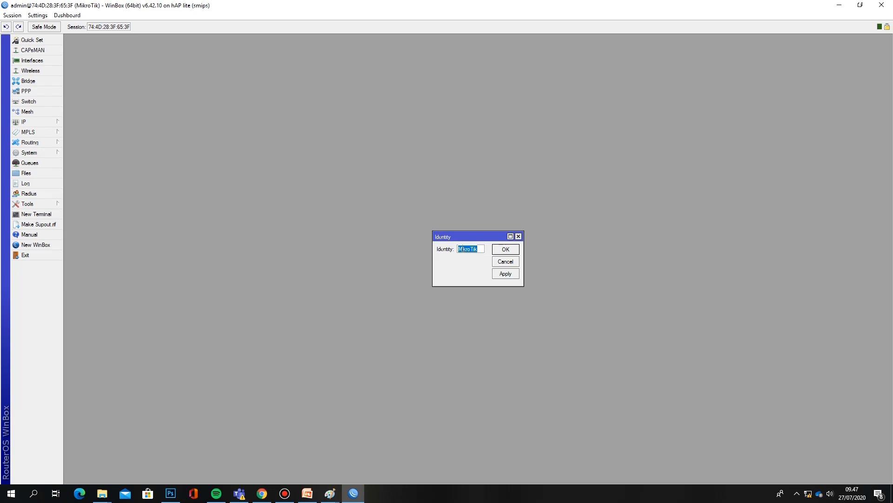
{"action": "type", "text": "Routerutama"}
{"action": "left_click", "coordinate": [511, 276]}
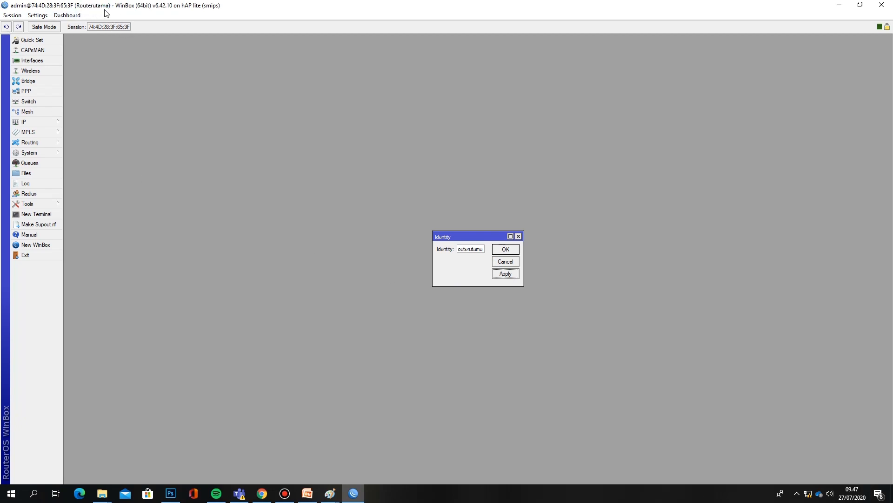
{"action": "left_click", "coordinate": [495, 250]}
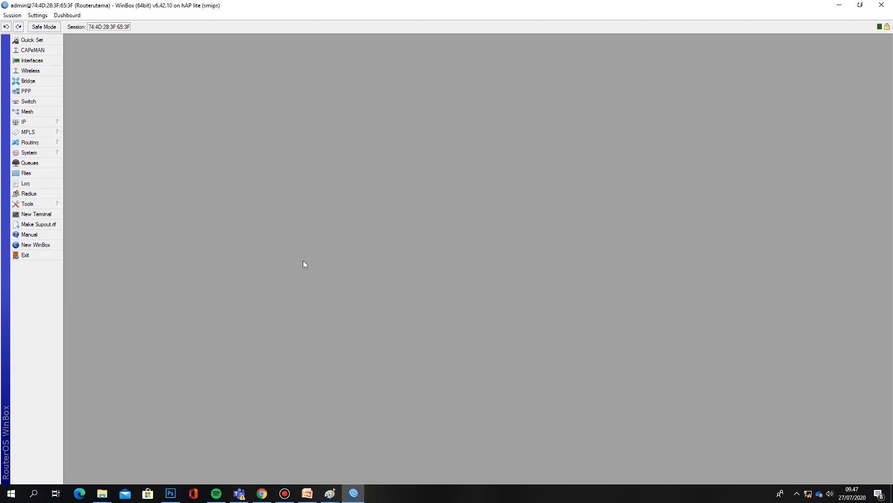
Examine the router's interface list to check which Ethernet ports are running.
{"action": "left_click", "coordinate": [52, 121]}
{"action": "left_click", "coordinate": [36, 61]}
{"action": "left_click_drag", "start_coordinate": [235, 182], "coordinate": [233, 128]}
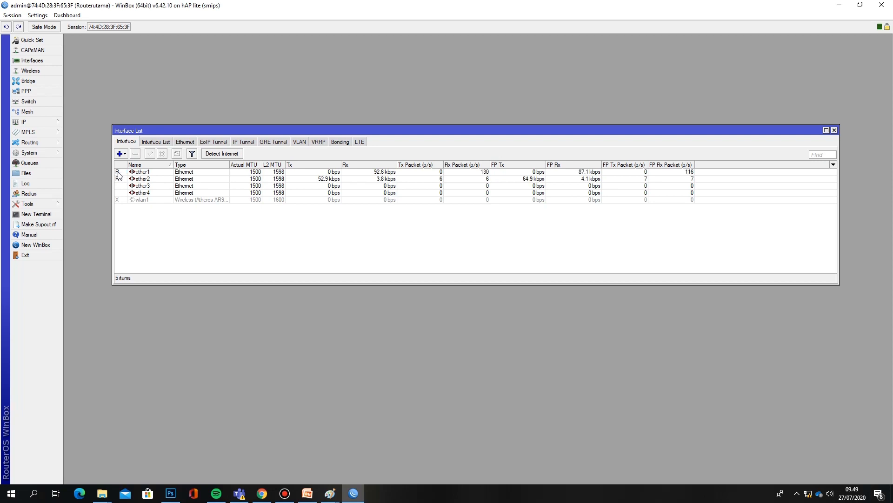
{"action": "mouse_move", "coordinate": [118, 175]}
{"action": "left_click", "coordinate": [835, 131]}
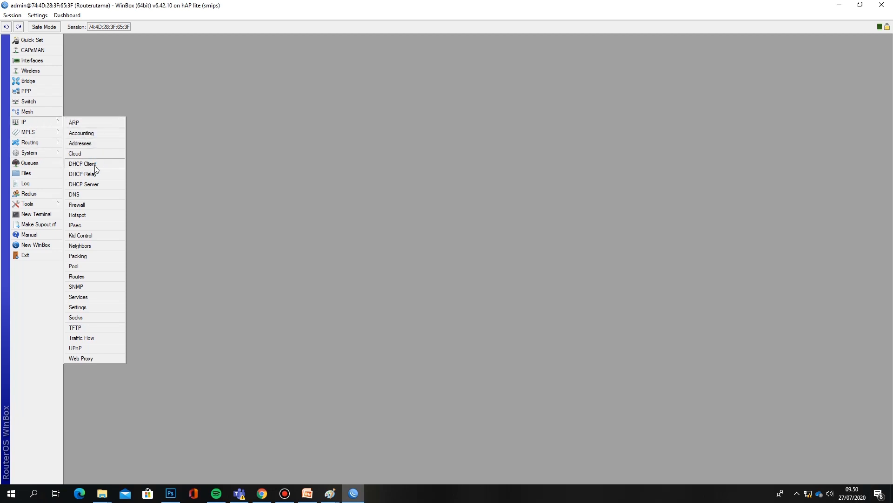
Add a DHCP client on ether1 with Use Peer DNS and Use Peer NTP enabled and Add Default Route set to yes.
{"action": "left_click", "coordinate": [82, 164]}
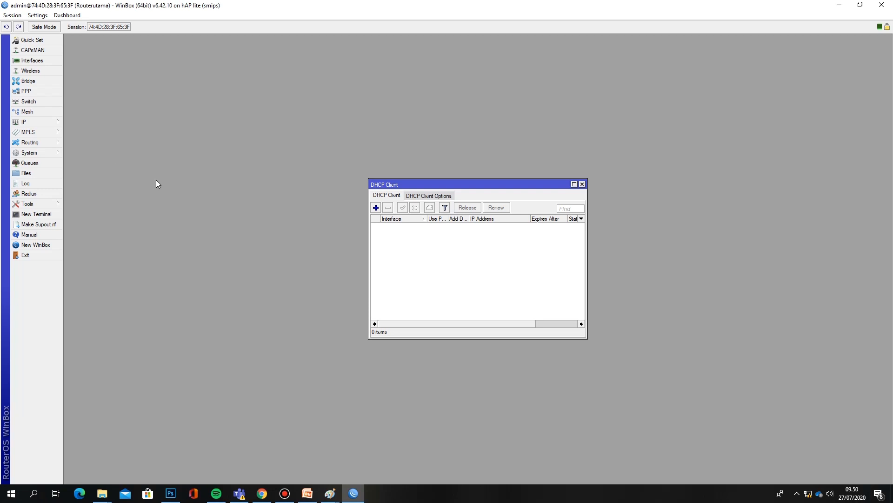
{"action": "left_click_drag", "start_coordinate": [476, 184], "coordinate": [351, 137]}
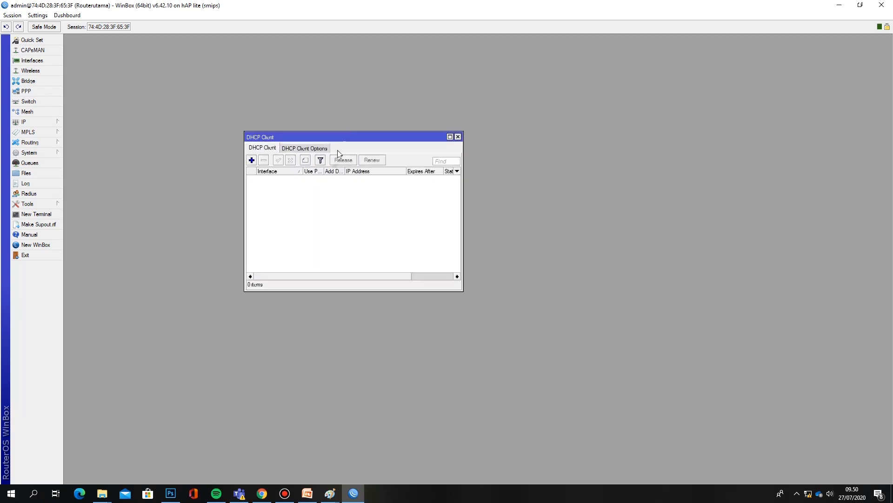
{"action": "left_click", "coordinate": [252, 161]}
{"action": "left_click_drag", "start_coordinate": [267, 179], "coordinate": [212, 195]}
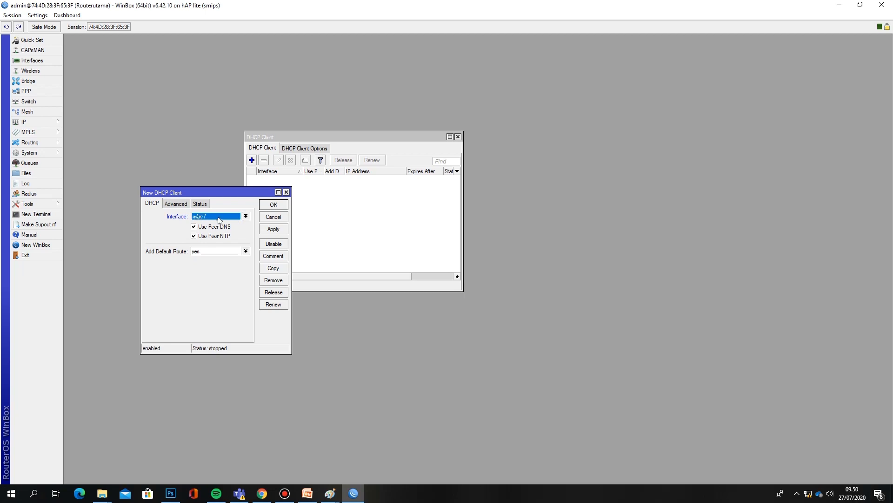
{"action": "left_click", "coordinate": [224, 215]}
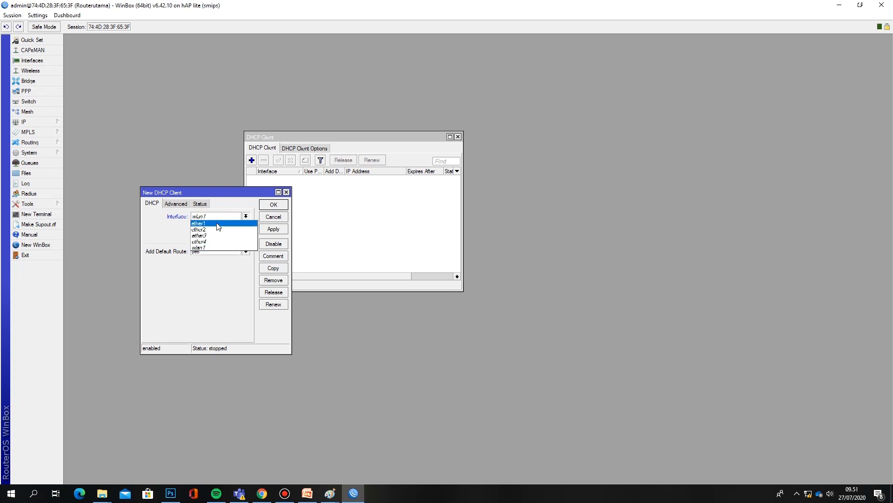
{"action": "left_click", "coordinate": [217, 227]}
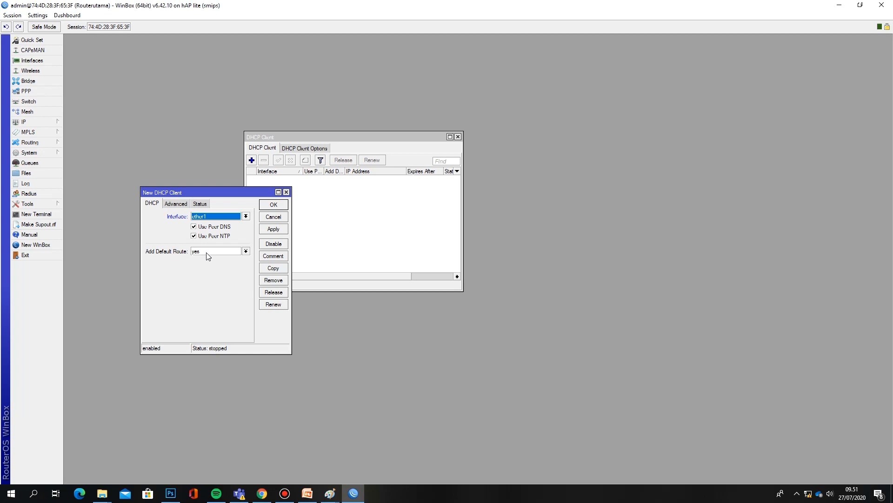
{"action": "left_click", "coordinate": [41, 120]}
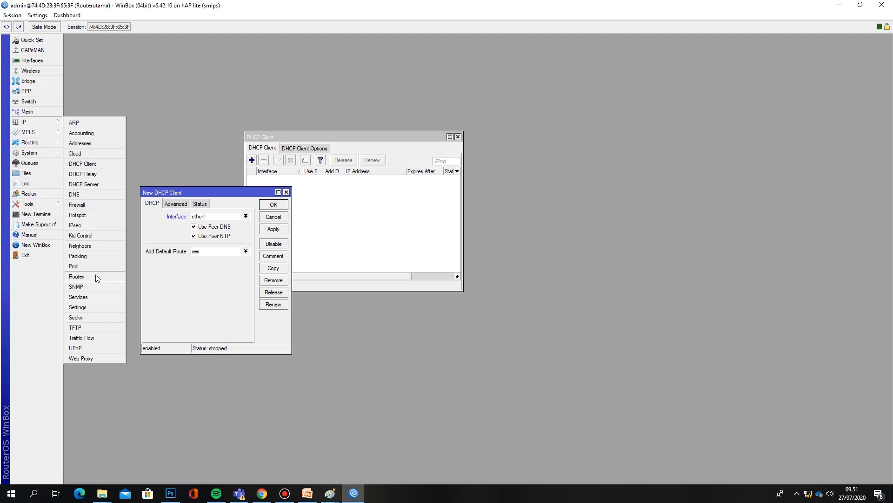
{"action": "left_click", "coordinate": [224, 194]}
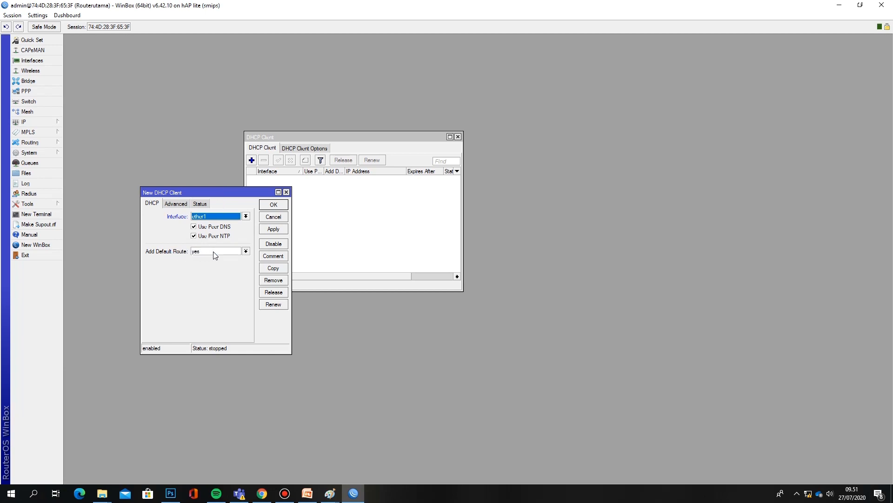
{"action": "left_click", "coordinate": [274, 208]}
{"action": "left_click", "coordinate": [273, 206]}
{"action": "left_click_drag", "start_coordinate": [355, 138], "coordinate": [275, 151]}
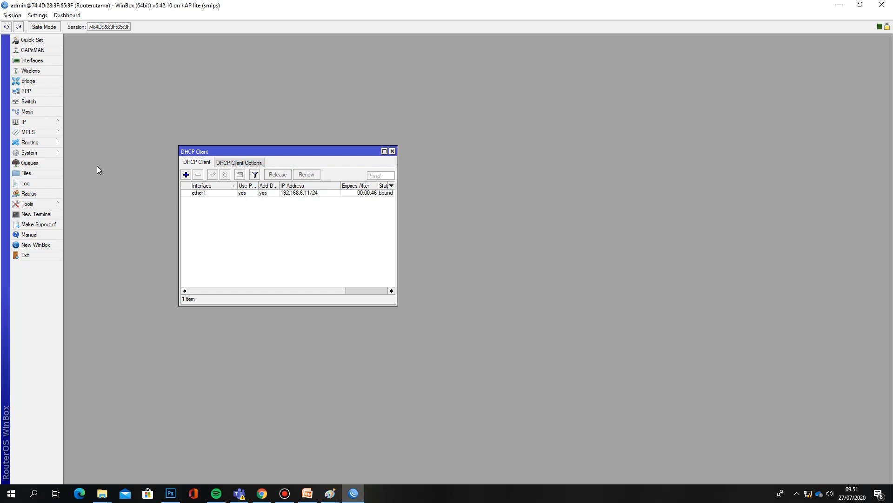
Examine the route list for the gateway obtained through the ether1 DHCP client, and close both lists.
{"action": "left_click", "coordinate": [36, 122]}
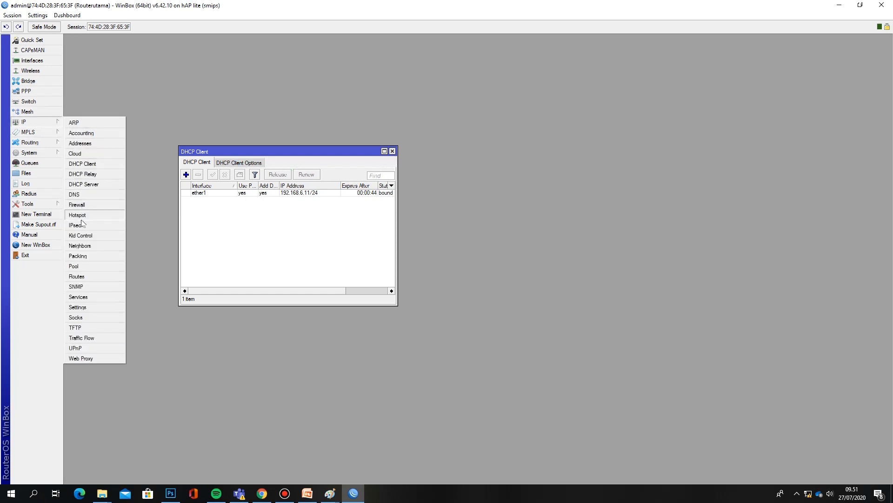
{"action": "left_click", "coordinate": [85, 277]}
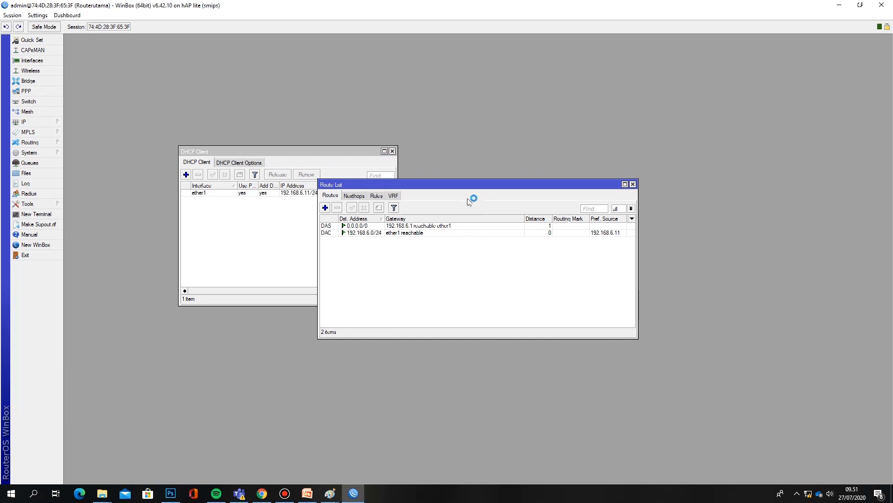
{"action": "left_click_drag", "start_coordinate": [454, 184], "coordinate": [551, 190]}
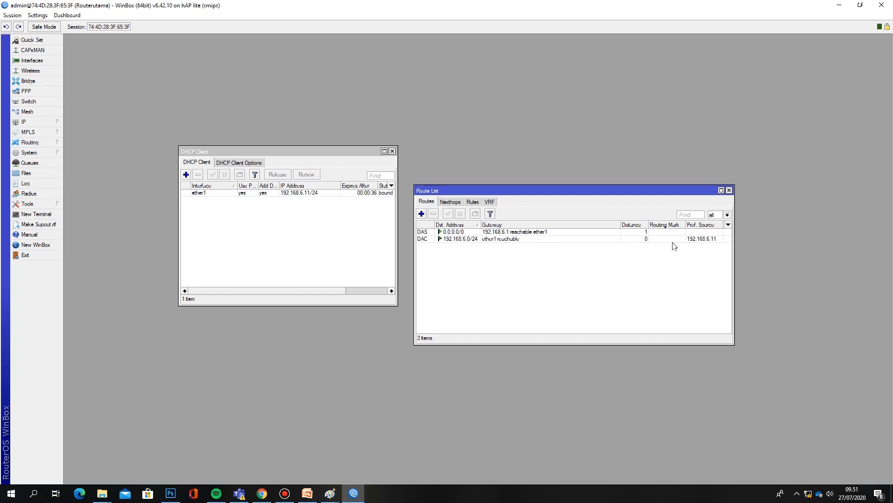
{"action": "left_click_drag", "start_coordinate": [515, 191], "coordinate": [516, 173]}
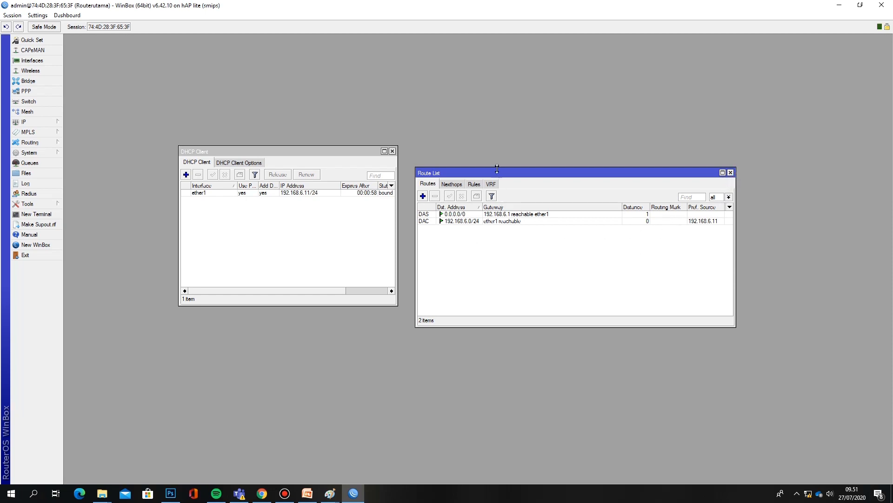
{"action": "left_click", "coordinate": [731, 173]}
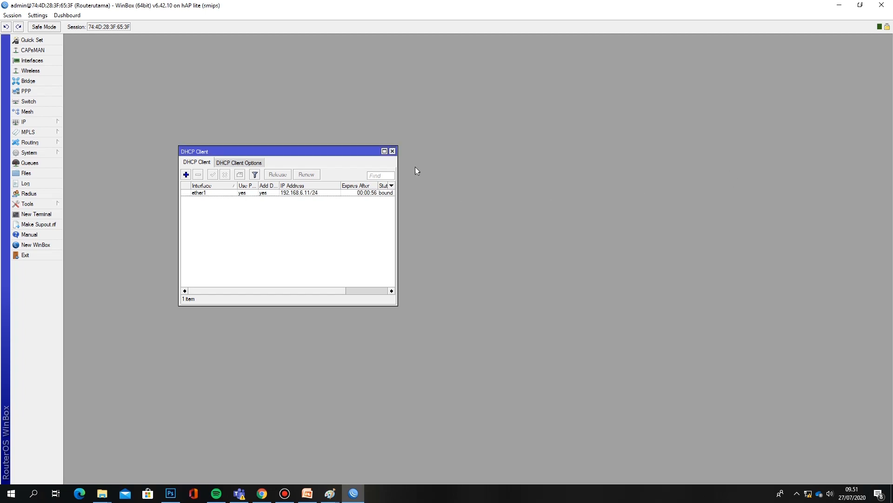
{"action": "left_click", "coordinate": [393, 151]}
Add the IP address 172.100.10.1/24 on interface ether2 in the router's address list.
{"action": "left_click", "coordinate": [40, 123]}
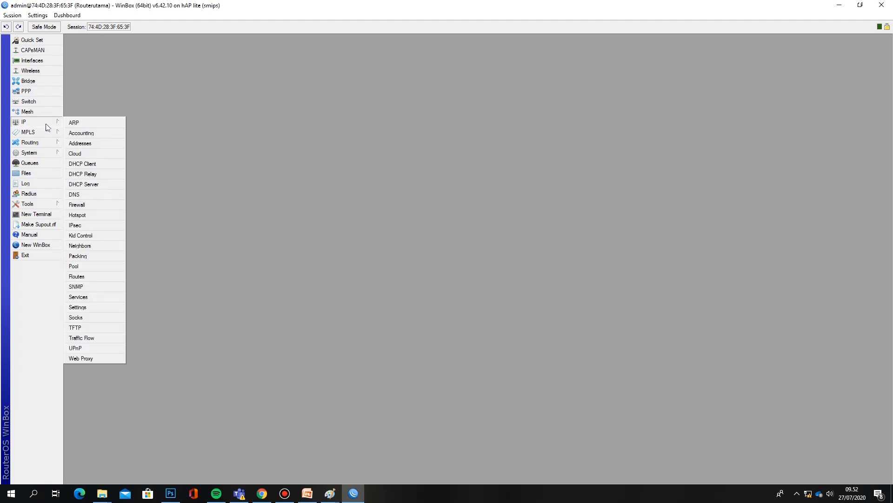
{"action": "left_click", "coordinate": [86, 148]}
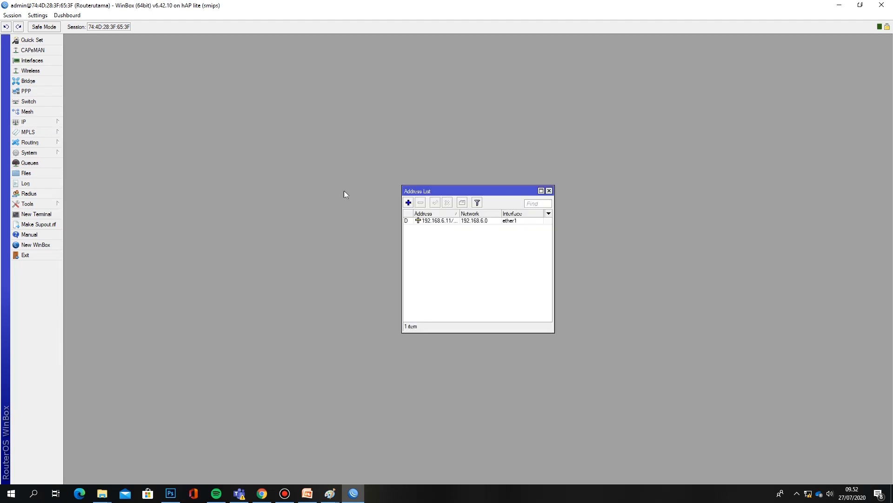
{"action": "left_click_drag", "start_coordinate": [430, 188], "coordinate": [217, 125]}
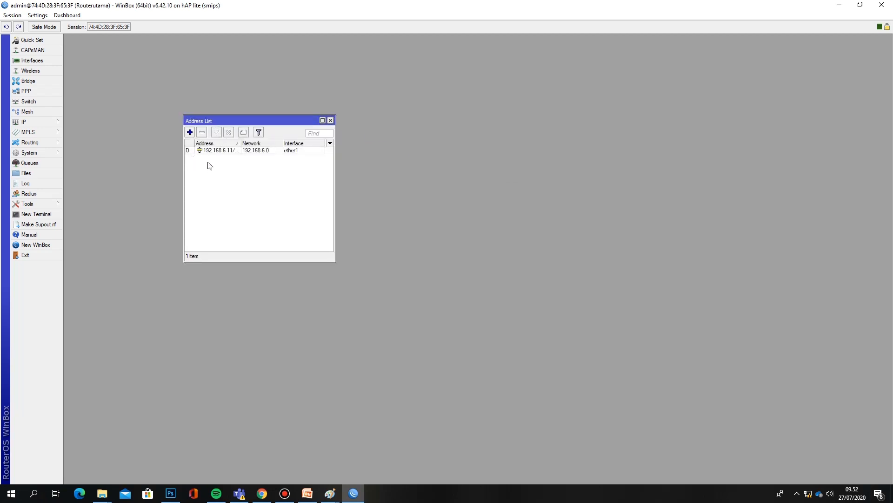
{"action": "left_click", "coordinate": [189, 133]}
{"action": "left_click_drag", "start_coordinate": [465, 208], "coordinate": [201, 296]}
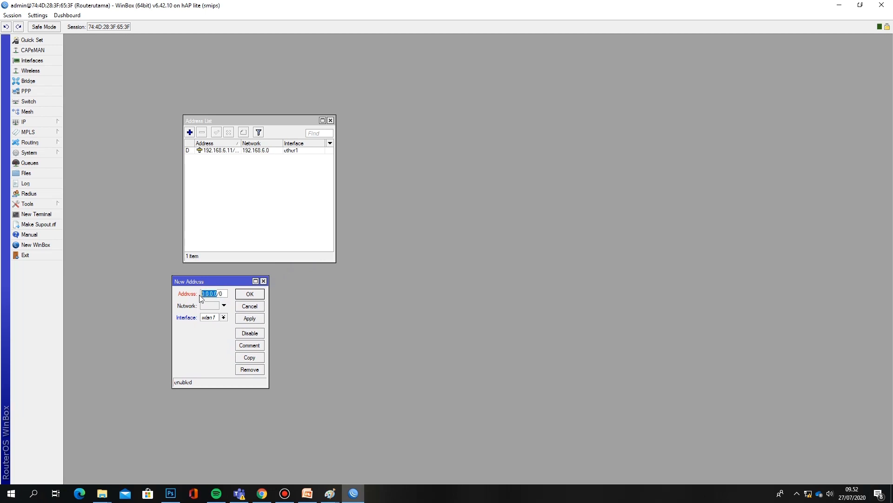
{"action": "type", "text": "172"}
{"action": "type", "text": ".1"}
{"action": "type", "text": "00.10.1"}
{"action": "left_click_drag", "start_coordinate": [225, 293], "coordinate": [230, 292]}
{"action": "type", "text": "/24"}
{"action": "left_click", "coordinate": [205, 317]}
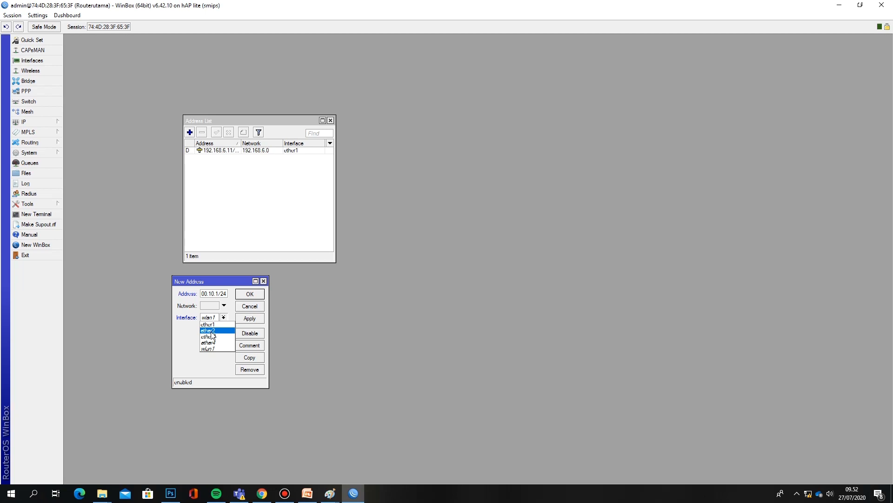
{"action": "left_click", "coordinate": [210, 331]}
{"action": "left_click", "coordinate": [250, 318]}
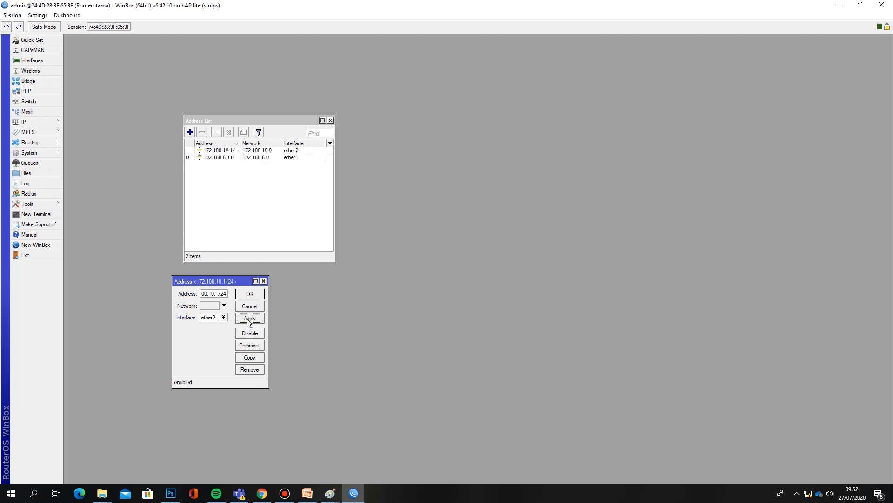
{"action": "left_click", "coordinate": [275, 294]}
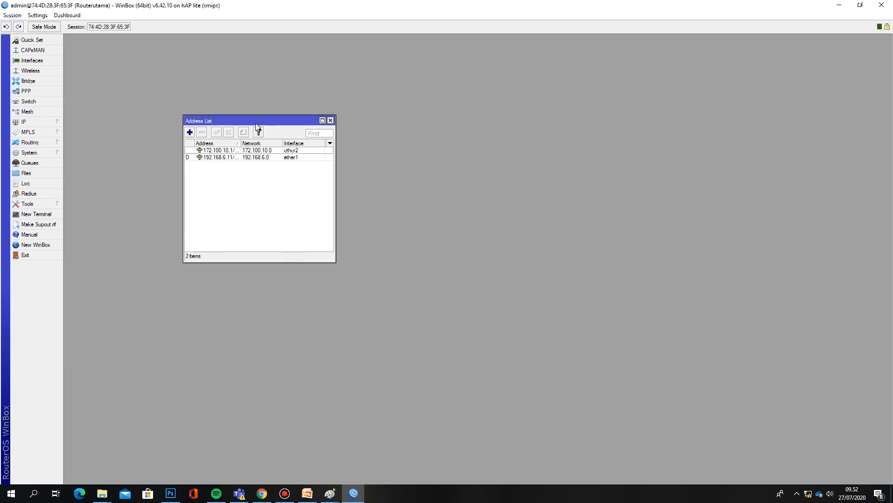
{"action": "left_click_drag", "start_coordinate": [255, 117], "coordinate": [235, 95]}
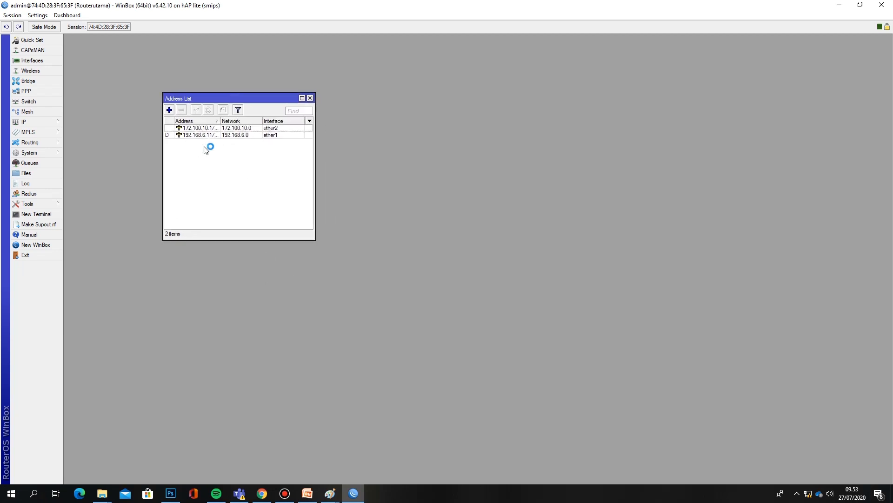
Start the DHCP server setup with ether2 as the DHCP server interface.
{"action": "left_click", "coordinate": [42, 122]}
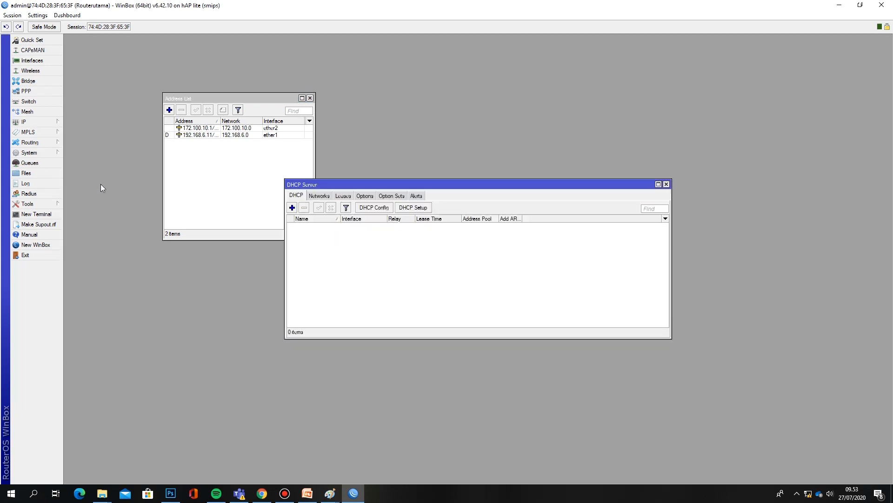
{"action": "left_click_drag", "start_coordinate": [465, 186], "coordinate": [520, 150]}
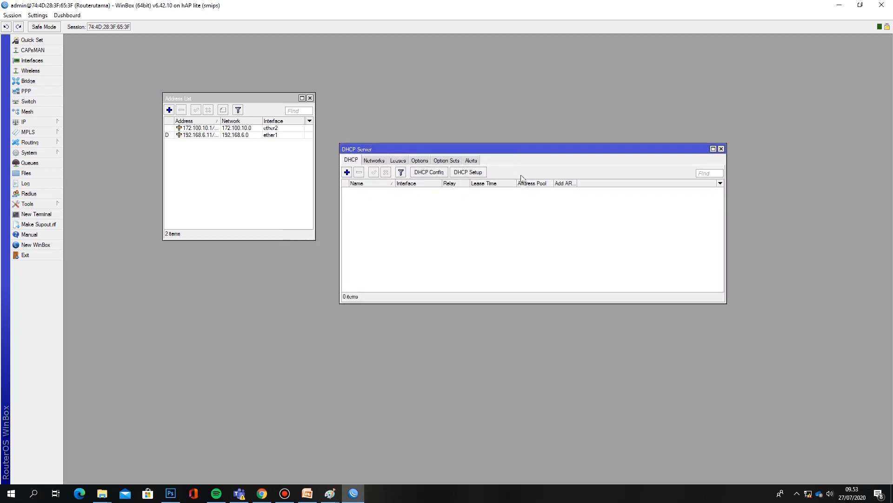
{"action": "left_click", "coordinate": [467, 175]}
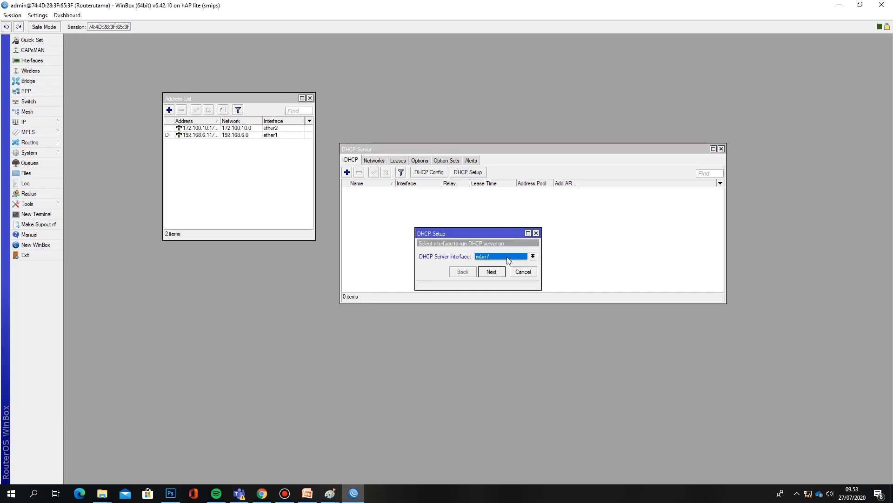
{"action": "left_click", "coordinate": [508, 256]}
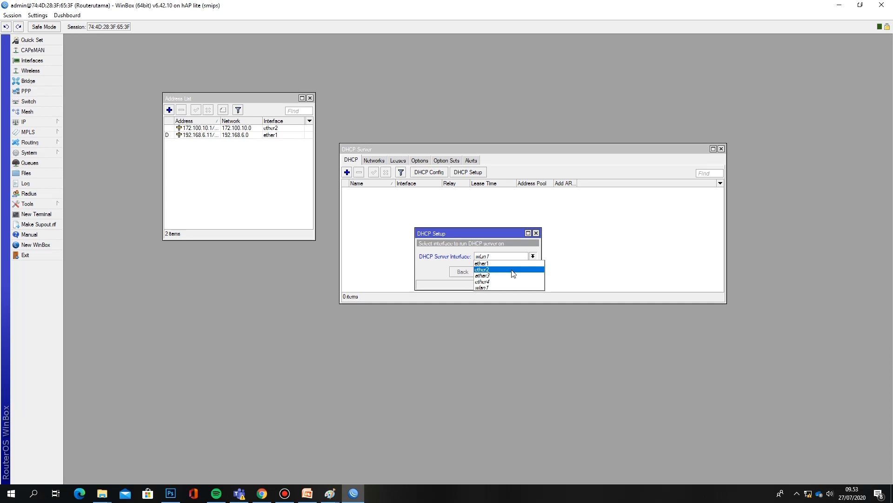
{"action": "left_click", "coordinate": [505, 269]}
{"action": "left_click", "coordinate": [493, 274]}
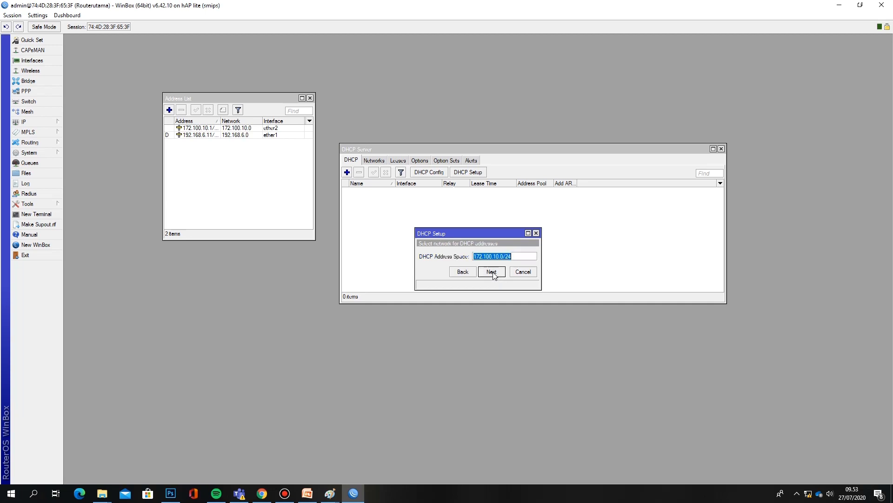
Finish the DHCP setup with network 172.100.10.0/24, gateway 172.100.10.1, pool 172.100.10.2-172.100.10.254, the proposed DNS servers and lease time 00:10:00, and close both lists.
{"action": "left_click", "coordinate": [492, 272]}
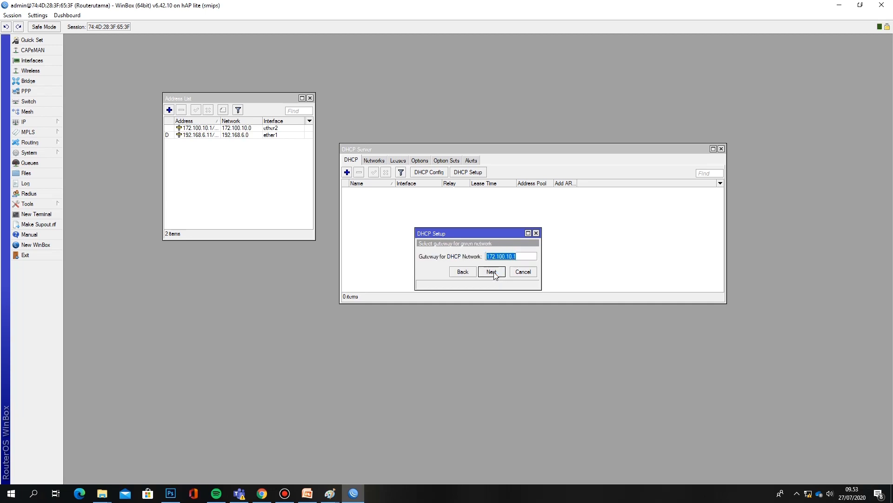
{"action": "left_click", "coordinate": [493, 271]}
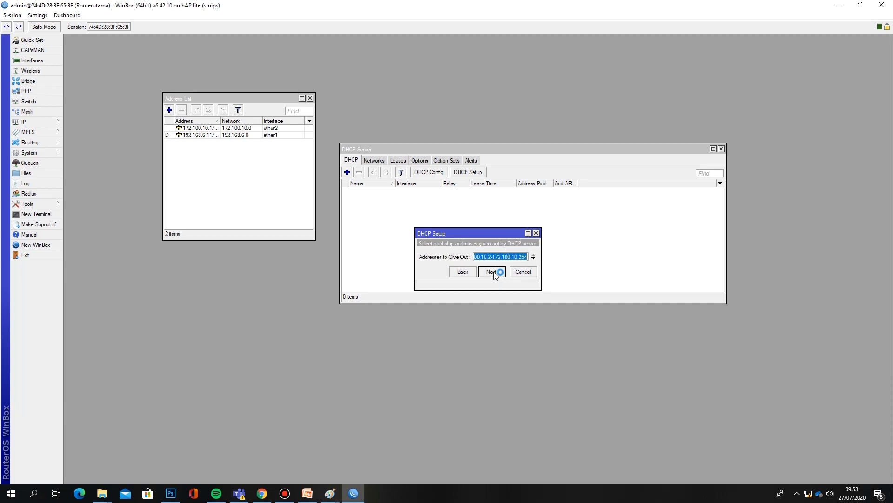
{"action": "left_click", "coordinate": [493, 272]}
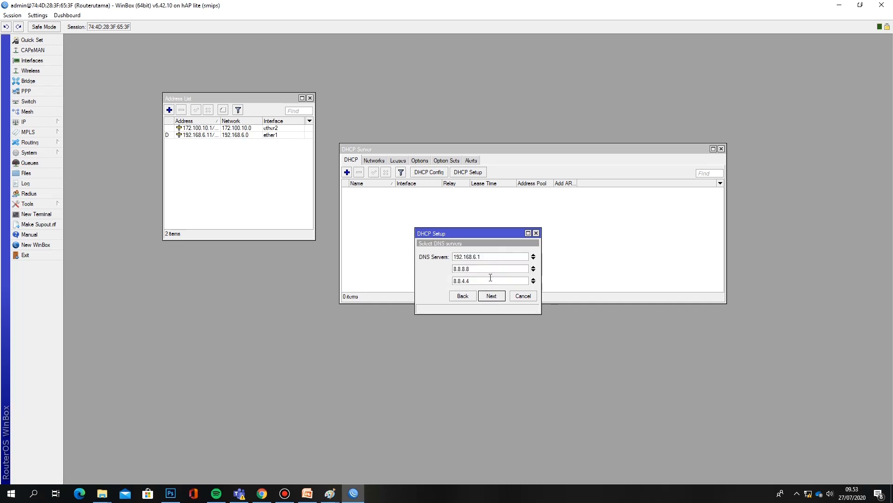
{"action": "left_click_drag", "start_coordinate": [478, 232], "coordinate": [466, 212]}
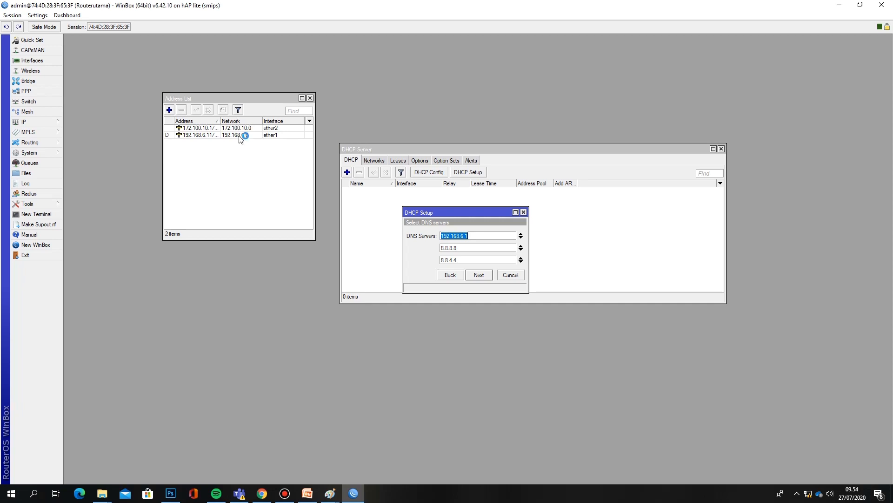
{"action": "left_click", "coordinate": [479, 275]}
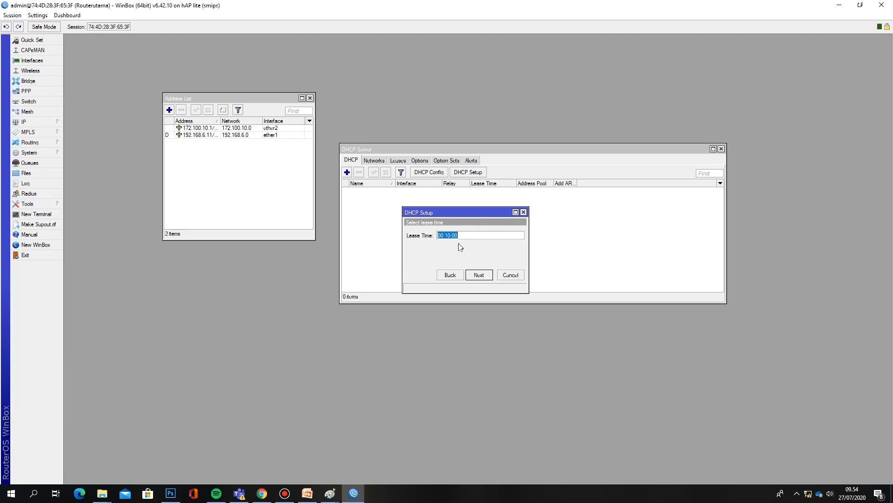
{"action": "left_click", "coordinate": [481, 277]}
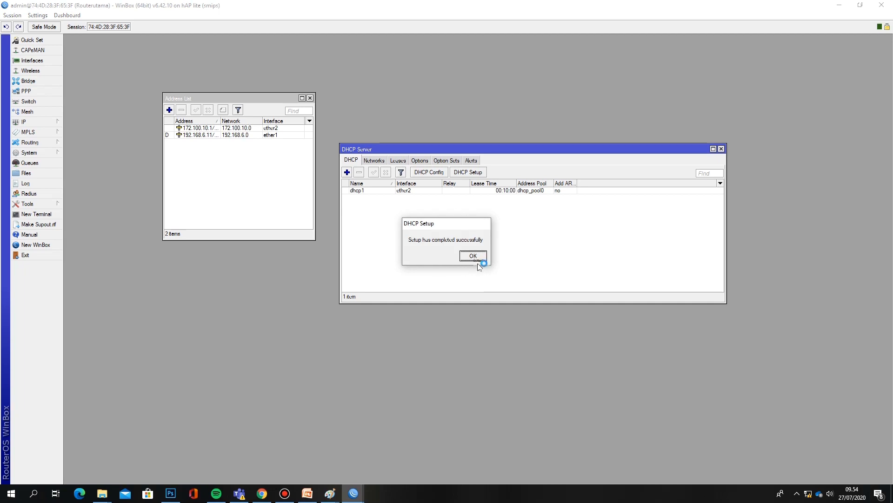
{"action": "left_click", "coordinate": [473, 257]}
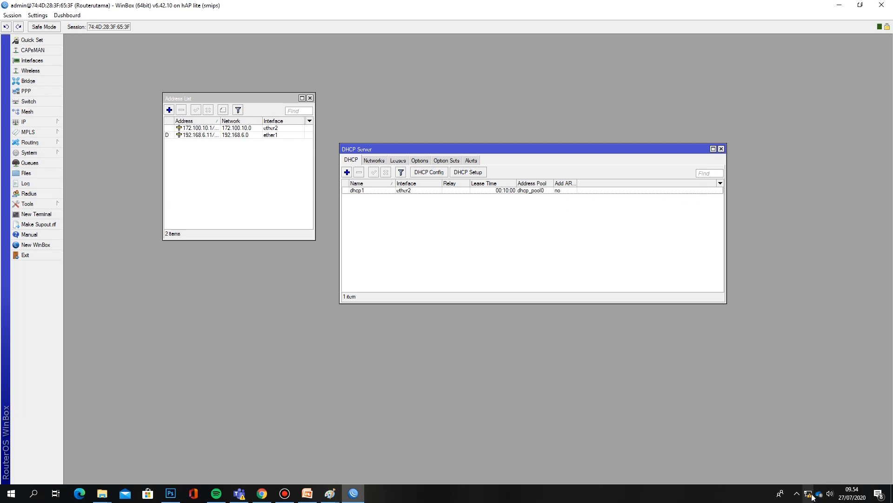
{"action": "mouse_move", "coordinate": [810, 495]}
{"action": "left_click", "coordinate": [722, 149]}
{"action": "left_click", "coordinate": [309, 99]}
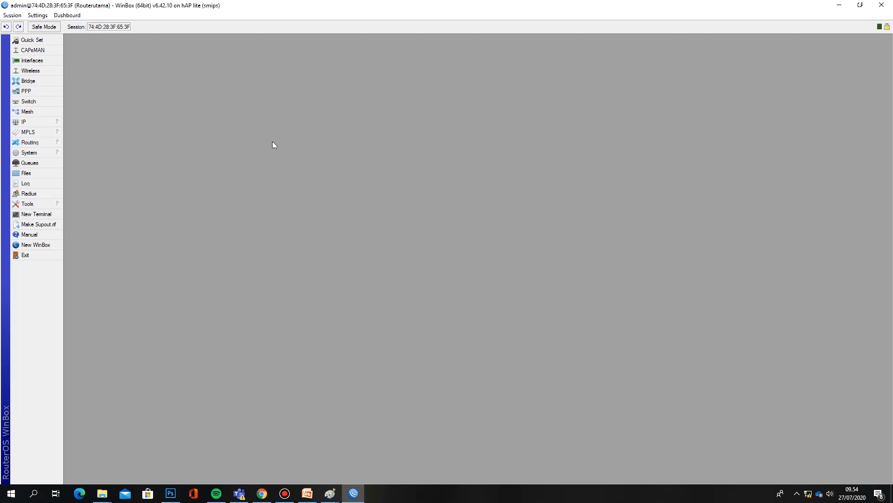
Enable Allow Remote Requests in the router's DNS settings and save them.
{"action": "left_click", "coordinate": [43, 121]}
{"action": "left_click", "coordinate": [74, 194]}
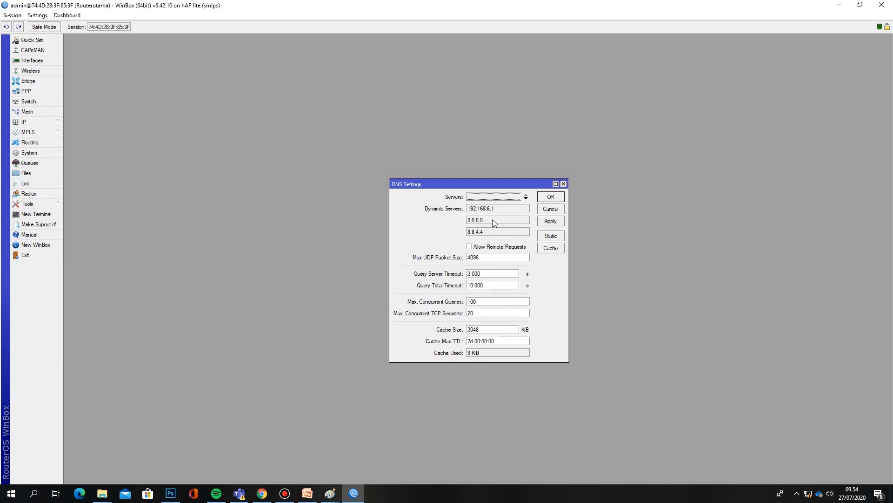
{"action": "left_click_drag", "start_coordinate": [473, 186], "coordinate": [320, 153]}
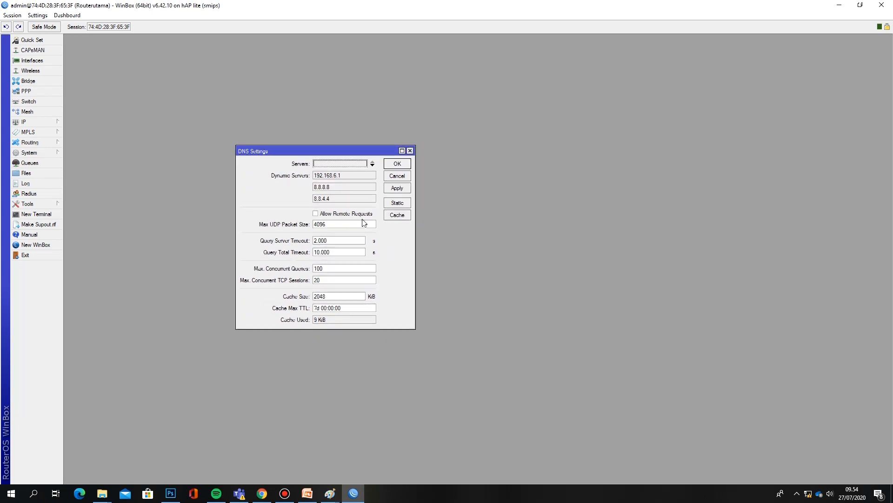
{"action": "left_click", "coordinate": [317, 213]}
{"action": "left_click", "coordinate": [401, 163]}
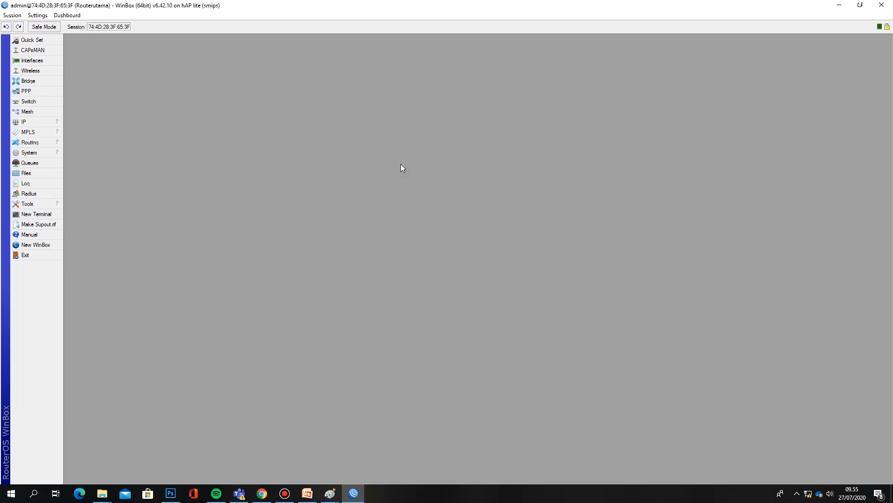
Start a new NAT rule in the router's firewall with chain srcnat and ether1 as the out interface.
{"action": "left_click", "coordinate": [34, 122]}
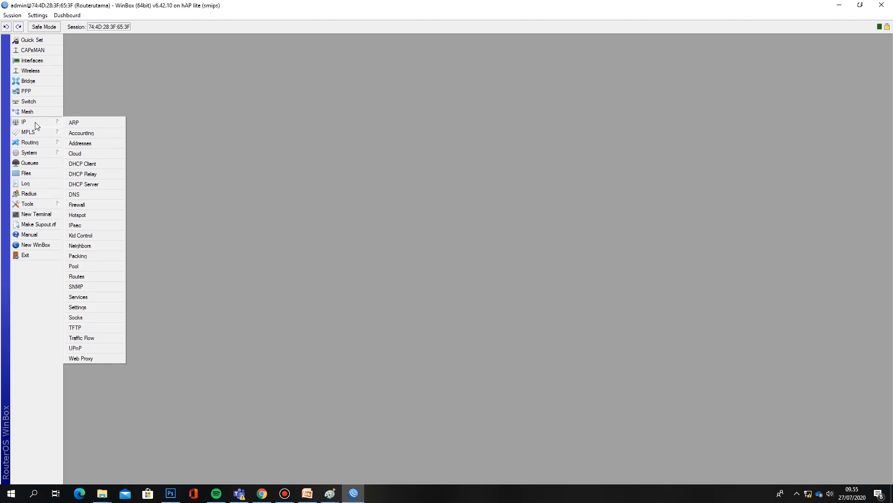
{"action": "left_click", "coordinate": [101, 208]}
{"action": "left_click_drag", "start_coordinate": [378, 184], "coordinate": [356, 123]}
{"action": "left_click", "coordinate": [321, 135]}
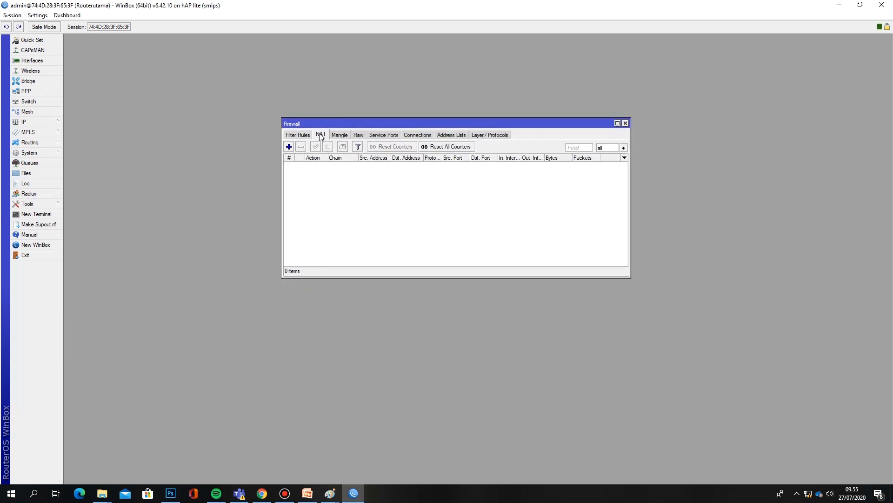
{"action": "left_click", "coordinate": [289, 147]}
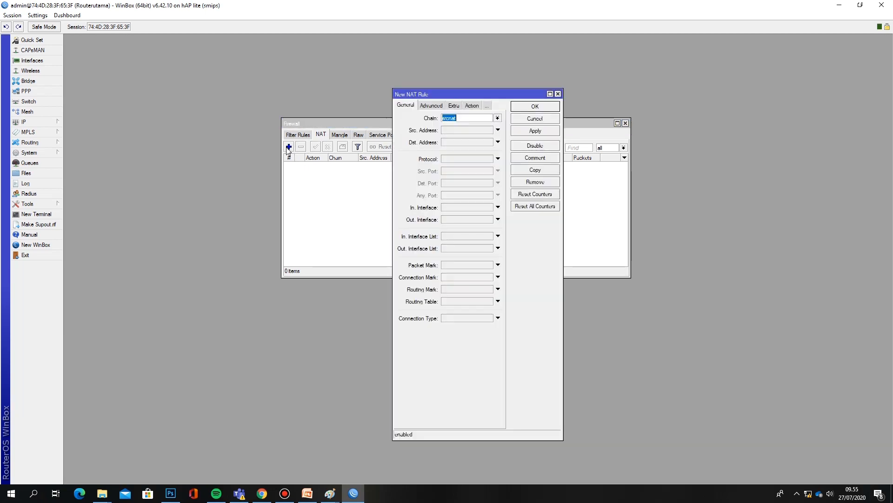
{"action": "left_click_drag", "start_coordinate": [479, 93], "coordinate": [193, 90]}
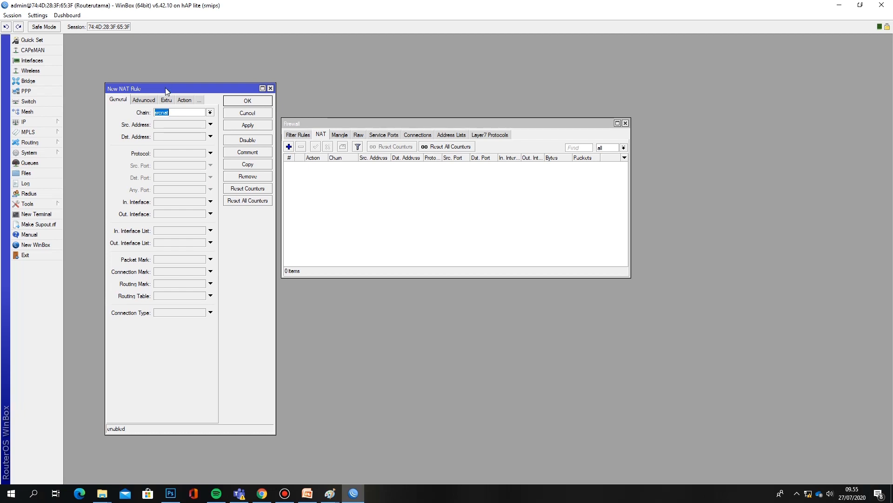
{"action": "left_click_drag", "start_coordinate": [165, 88], "coordinate": [168, 69]}
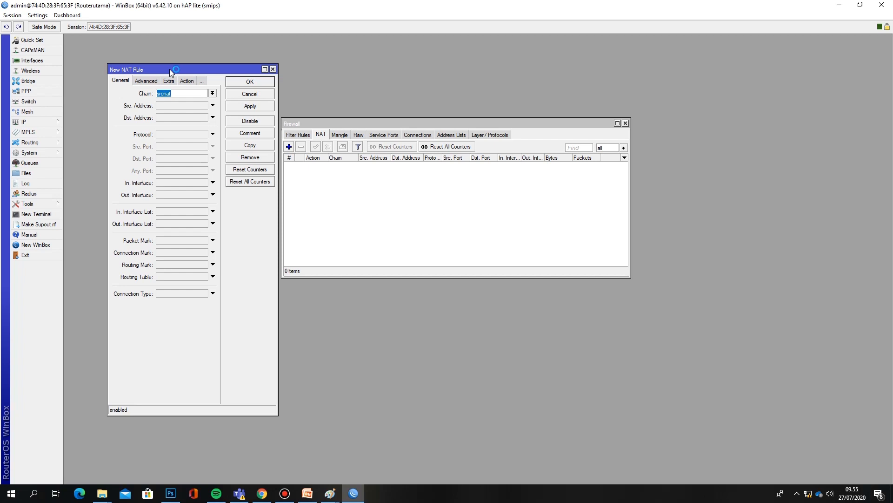
{"action": "mouse_move", "coordinate": [169, 68]}
{"action": "left_mouse_down"}
{"action": "mouse_move", "coordinate": [180, 67]}
{"action": "mouse_move", "coordinate": [155, 71]}
{"action": "mouse_move", "coordinate": [165, 71]}
{"action": "left_mouse_up"}
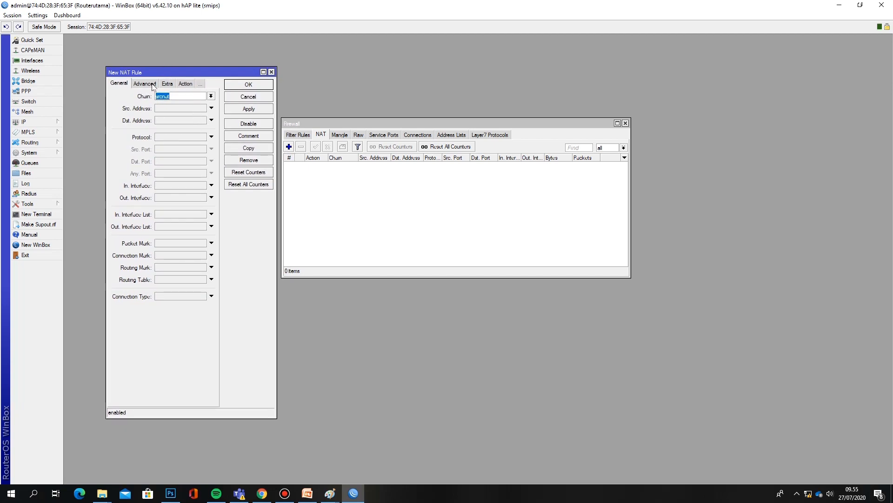
{"action": "mouse_move", "coordinate": [152, 73]}
{"action": "left_mouse_down"}
{"action": "mouse_move", "coordinate": [170, 75]}
{"action": "mouse_move", "coordinate": [153, 67]}
{"action": "left_mouse_up"}
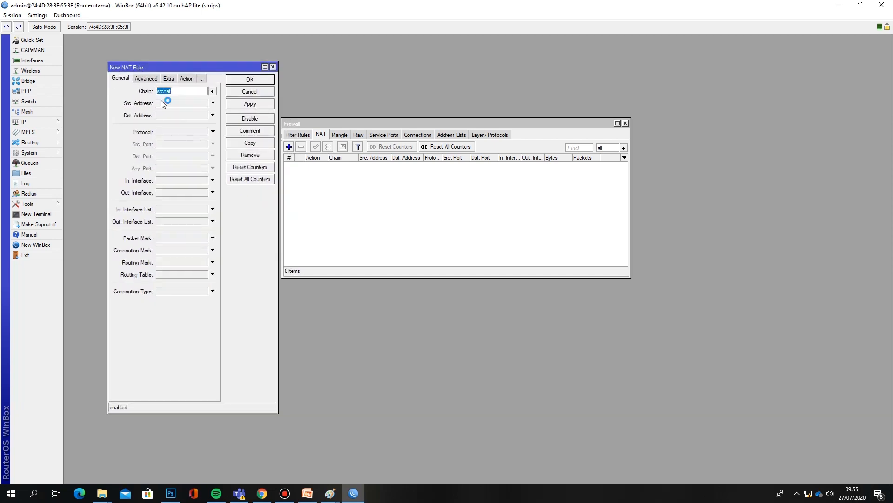
{"action": "left_click", "coordinate": [169, 192]}
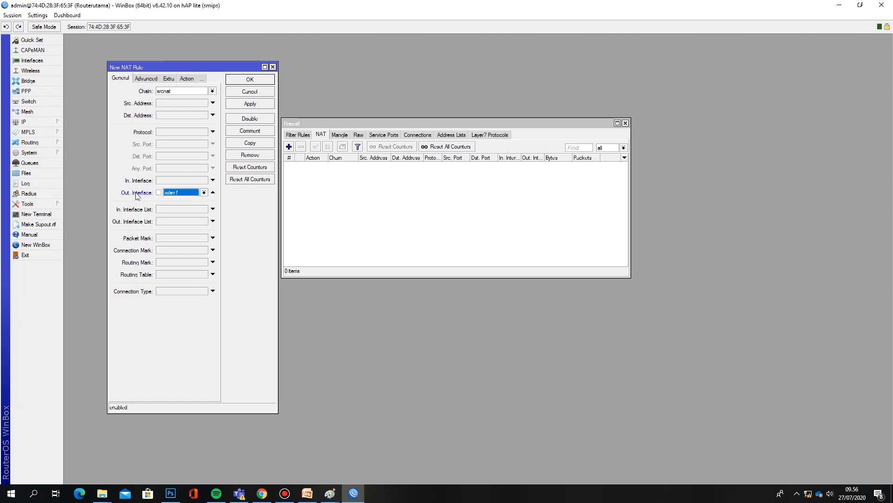
{"action": "left_click", "coordinate": [184, 196]}
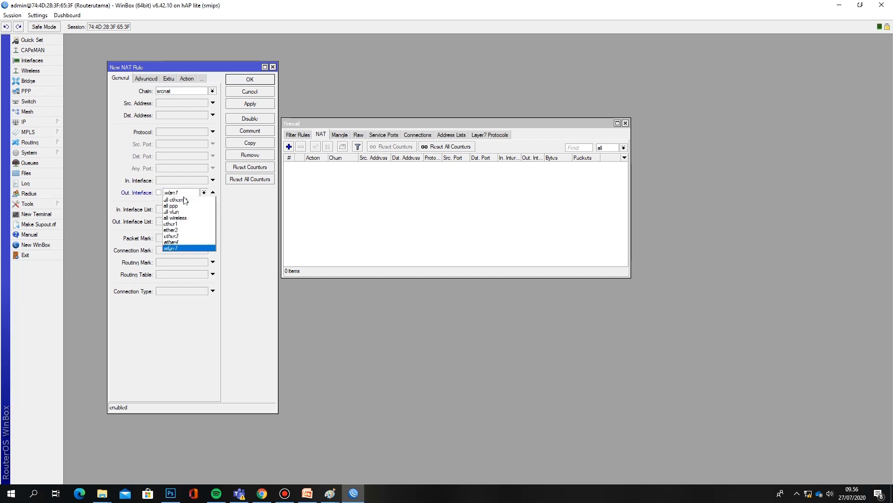
{"action": "left_click", "coordinate": [187, 227]}
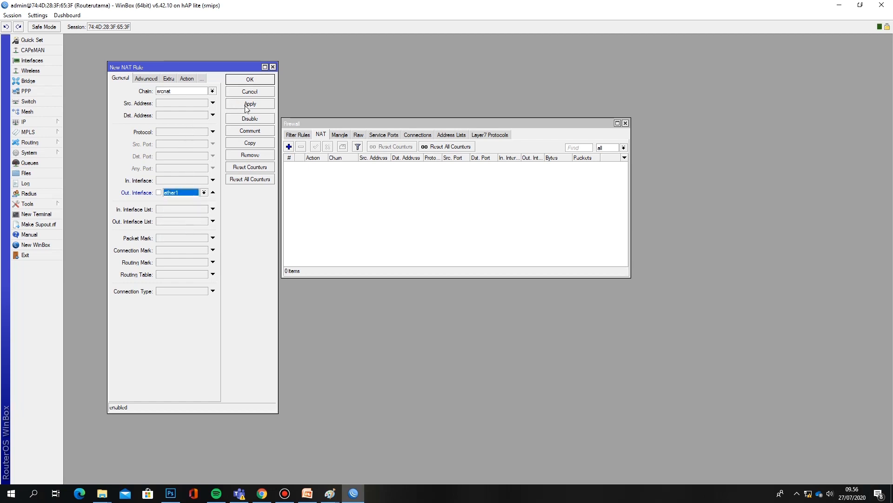
Set the NAT rule's action to masquerade and save the rule.
{"action": "left_click", "coordinate": [182, 79]}
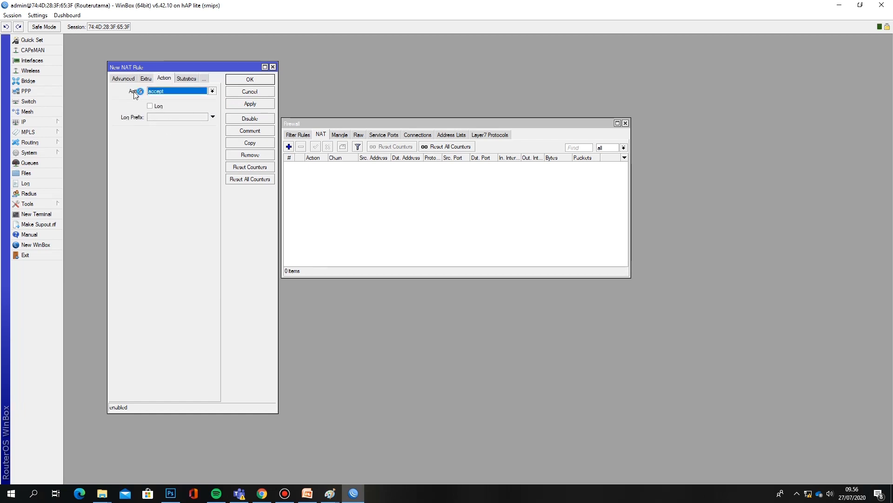
{"action": "left_click", "coordinate": [175, 93]}
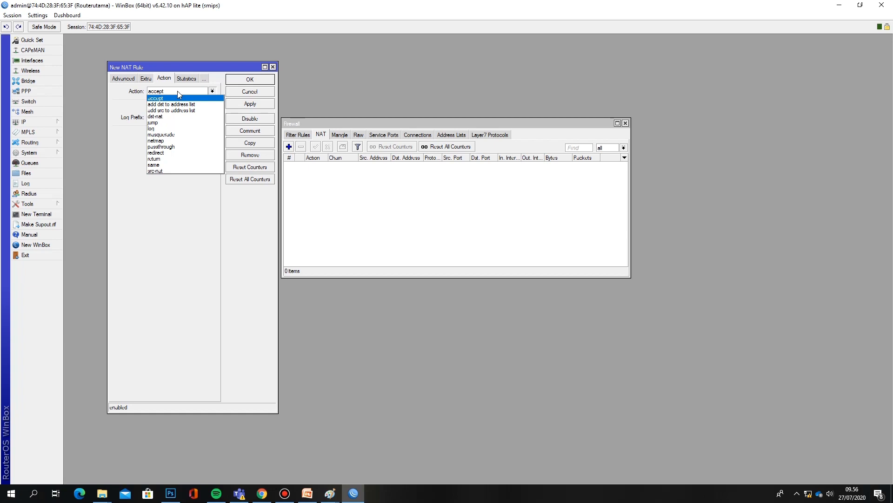
{"action": "left_click", "coordinate": [178, 135]}
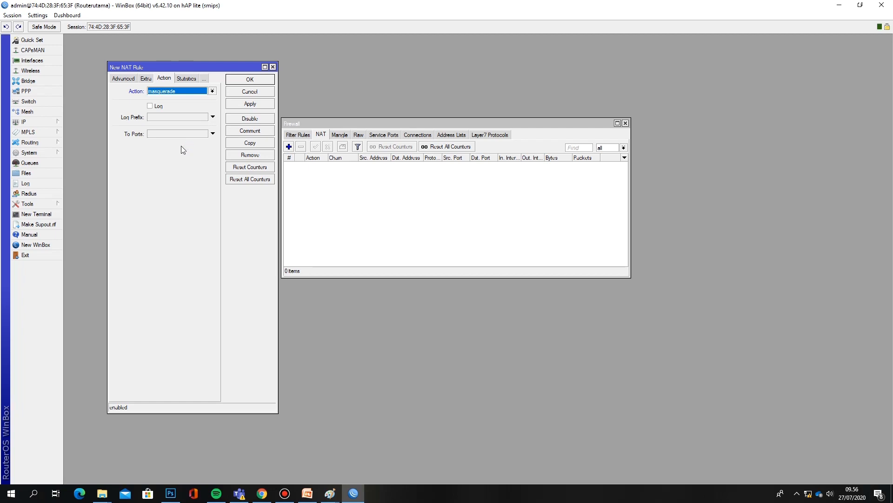
{"action": "left_click", "coordinate": [129, 80]}
{"action": "left_click", "coordinate": [169, 79]}
{"action": "left_click", "coordinate": [185, 78]}
{"action": "left_click", "coordinate": [164, 78]}
{"action": "left_click", "coordinate": [119, 78]}
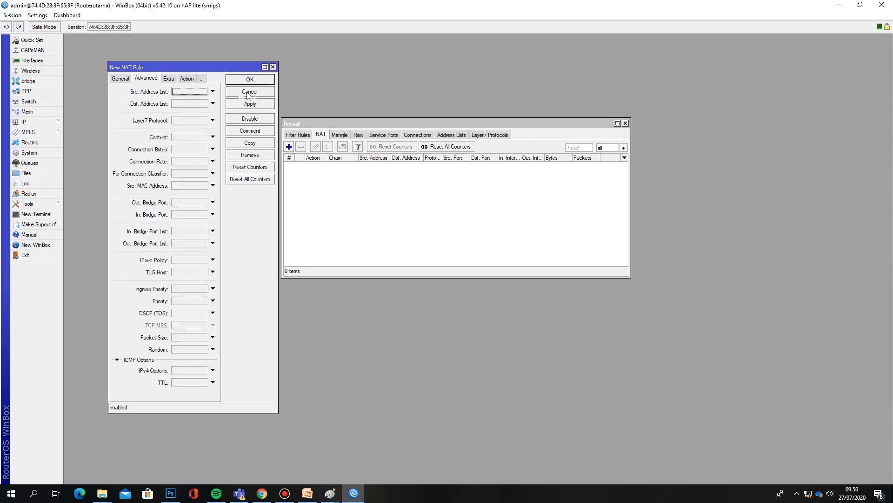
{"action": "left_click", "coordinate": [250, 80]}
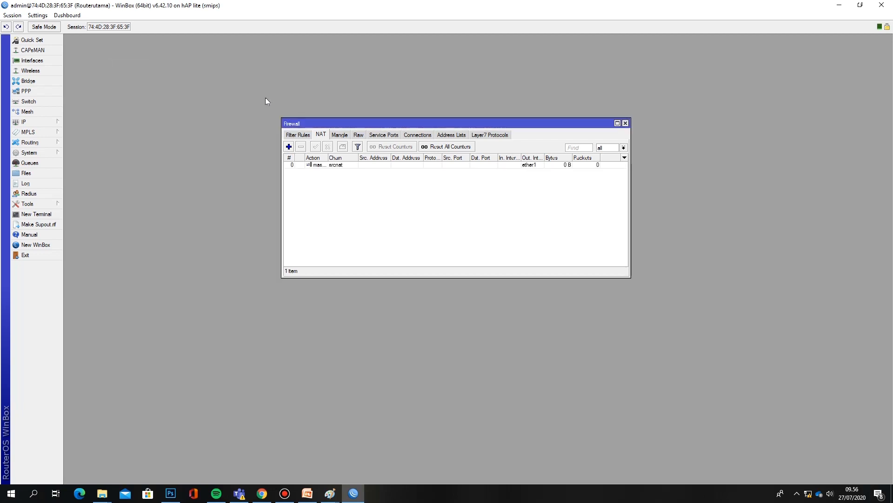
Examine the router's IP pool list, close it, and view the firewall's filter rules.
{"action": "left_click_drag", "start_coordinate": [399, 124], "coordinate": [268, 102]}
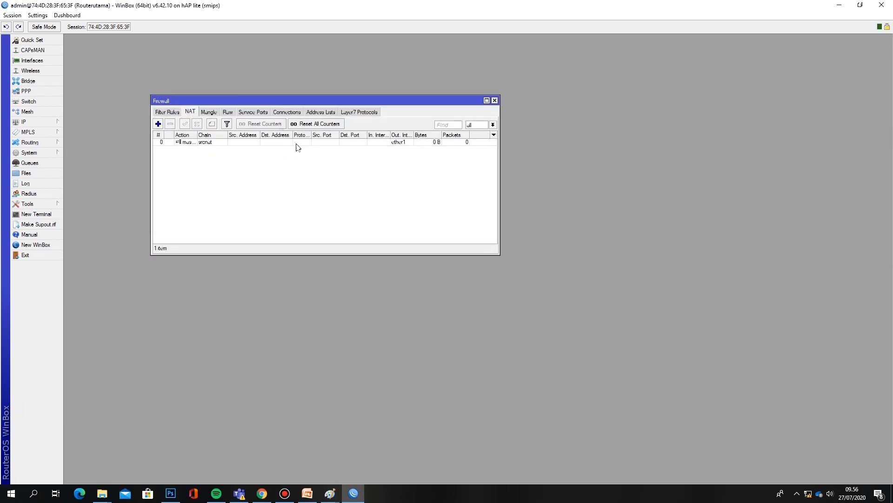
{"action": "left_click", "coordinate": [29, 123]}
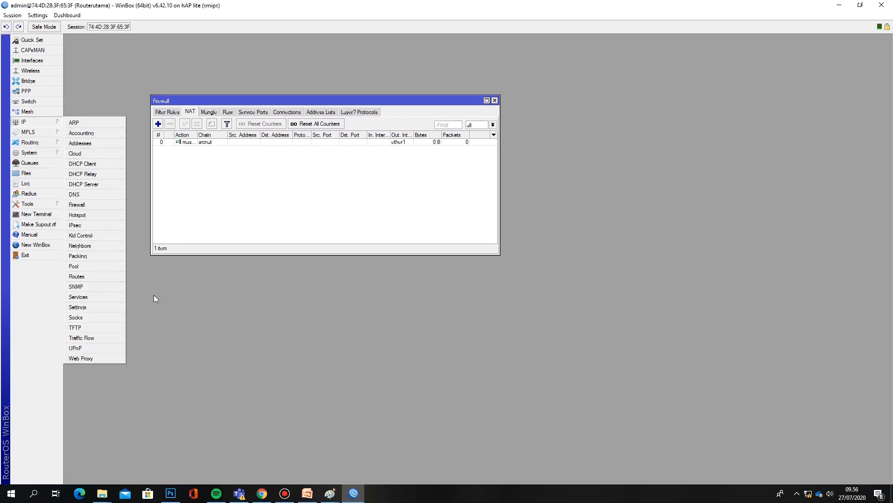
{"action": "left_click", "coordinate": [80, 267]}
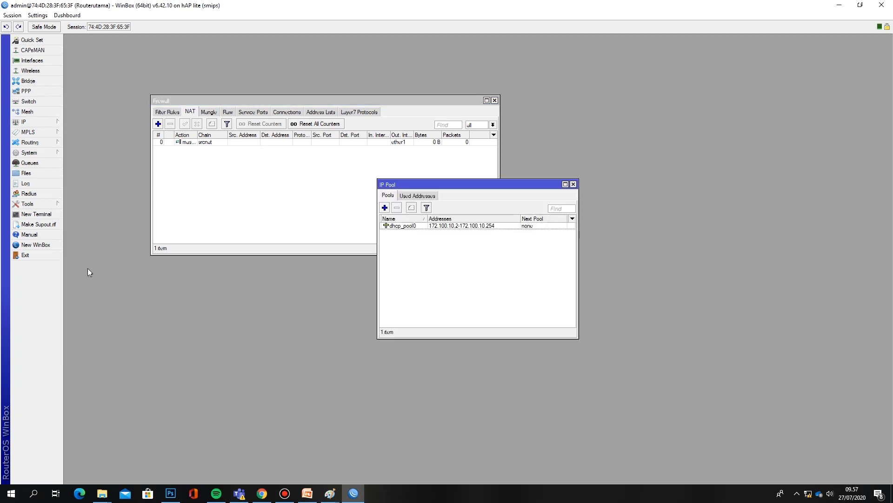
{"action": "left_click", "coordinate": [574, 184]}
{"action": "left_click_drag", "start_coordinate": [225, 99], "coordinate": [206, 102]}
{"action": "left_click", "coordinate": [142, 115]}
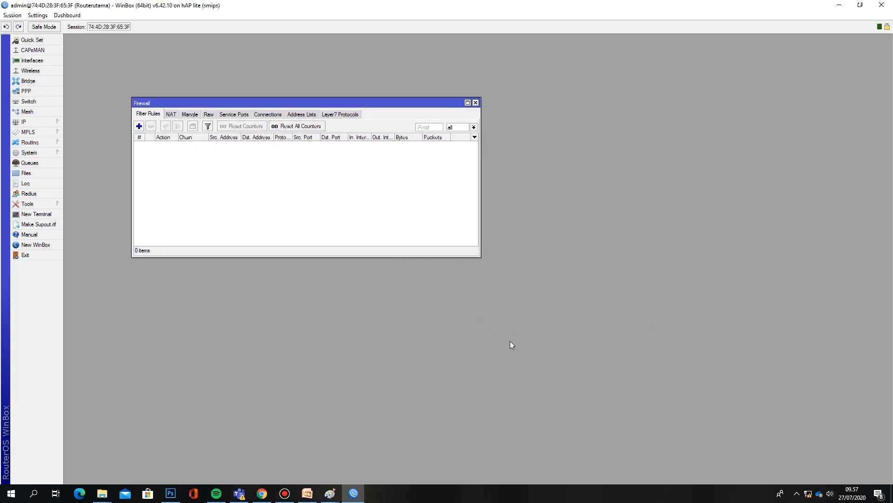
Switch to the Windows network settings and open the TCP/IPv4 properties of the Ethernet 2 adapter.
{"action": "right_click", "coordinate": [809, 495]}
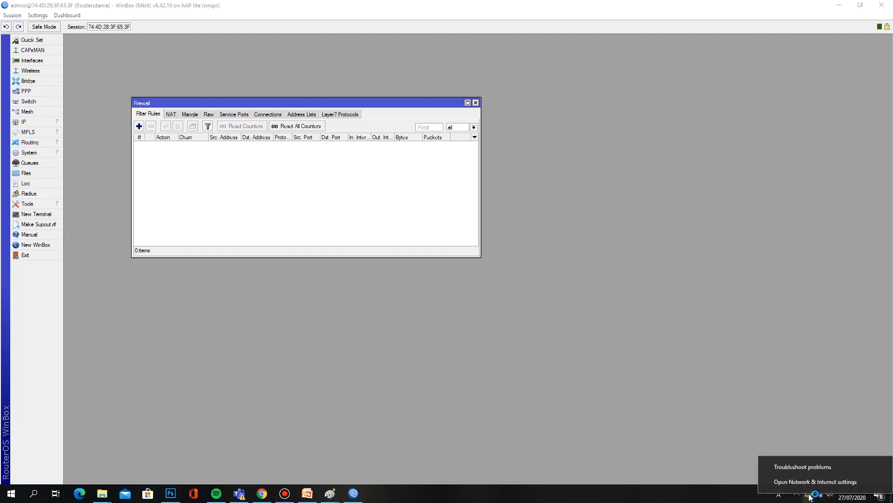
{"action": "left_click", "coordinate": [810, 486]}
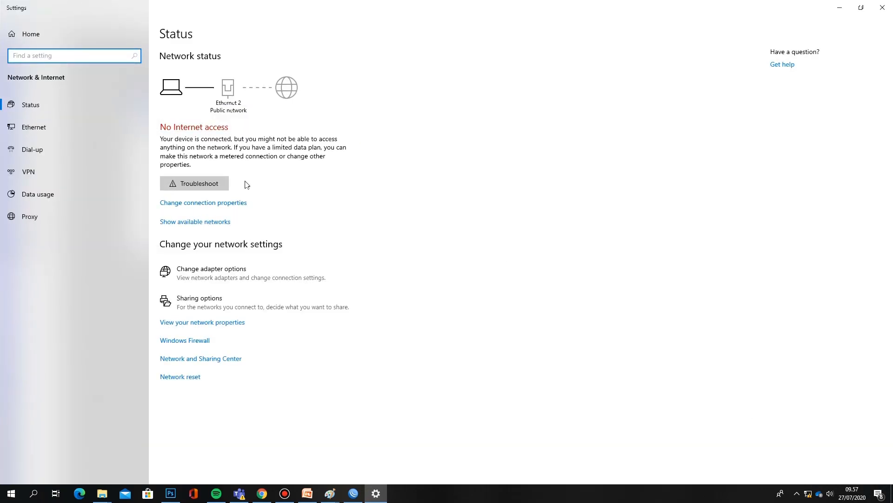
{"action": "left_click", "coordinate": [207, 271]}
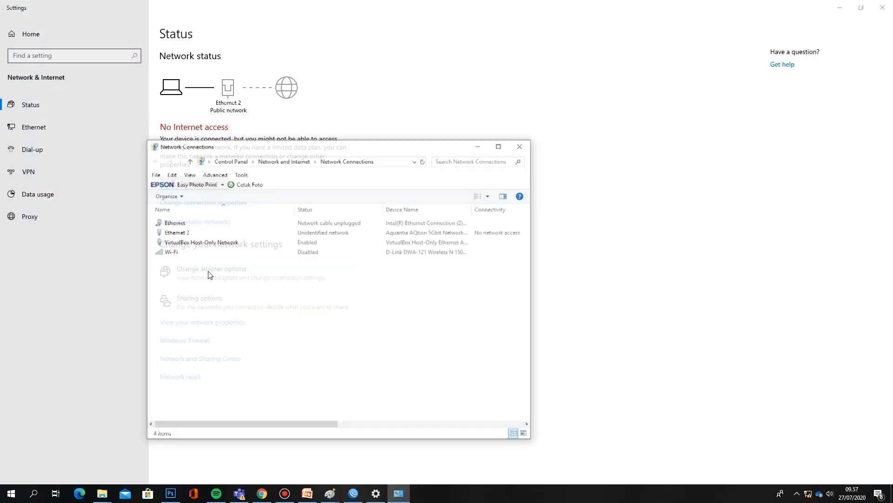
{"action": "left_click", "coordinate": [182, 237]}
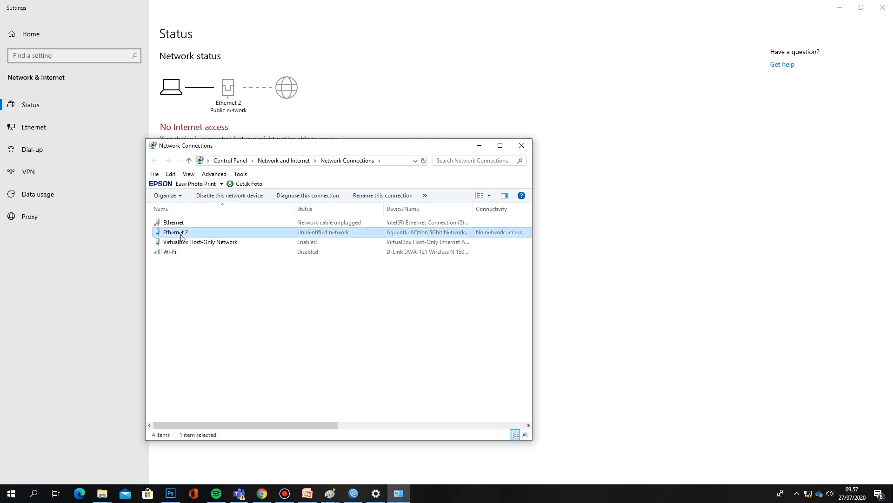
{"action": "right_click", "coordinate": [182, 237]}
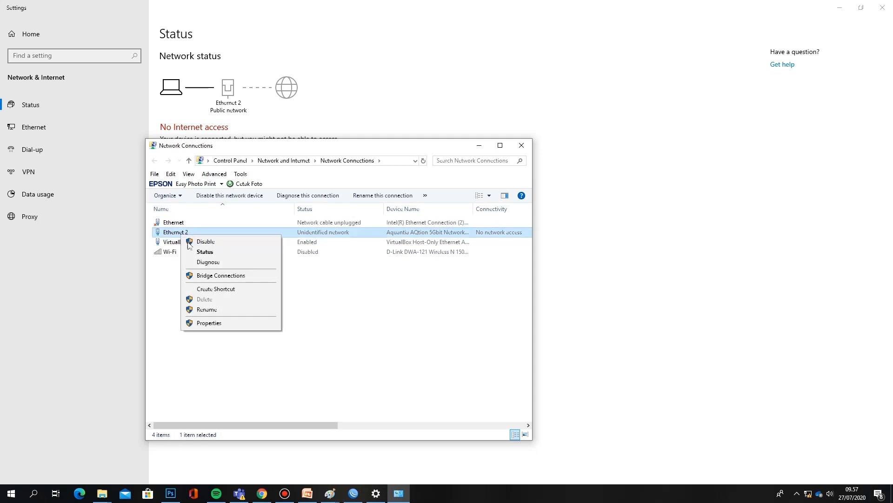
{"action": "left_click", "coordinate": [208, 325]}
{"action": "left_click_drag", "start_coordinate": [230, 187], "coordinate": [339, 139]}
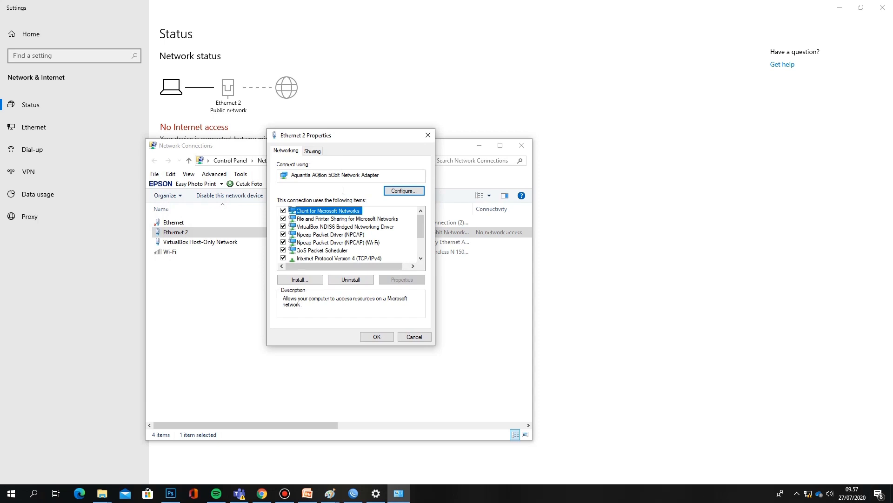
{"action": "left_click", "coordinate": [316, 259]}
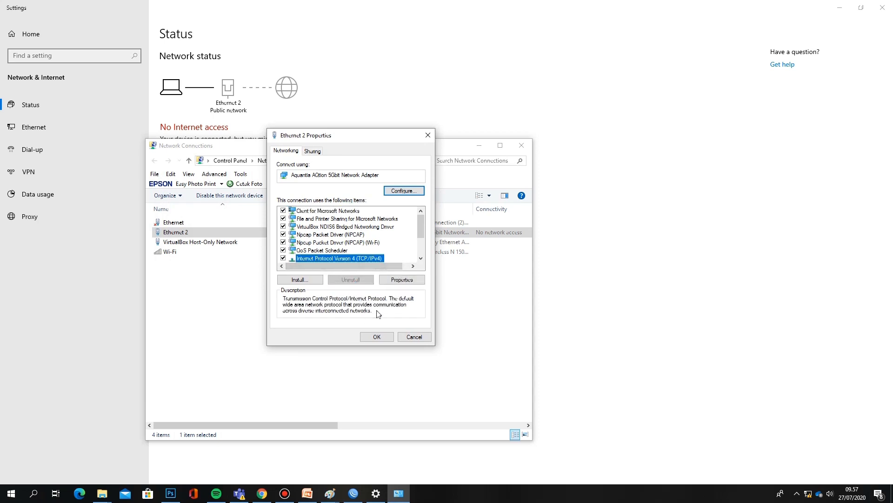
{"action": "left_click", "coordinate": [402, 281]}
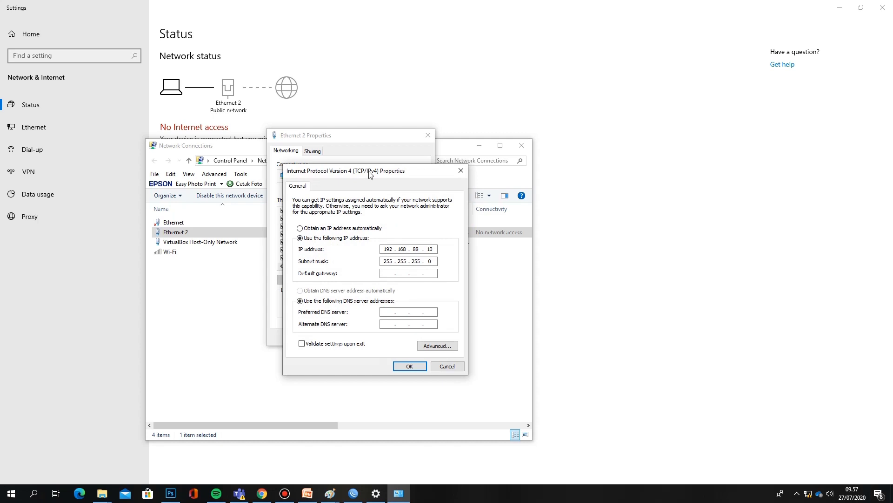
Set Ethernet 2 to obtain its IP address and DNS server address automatically, and save the adapter settings.
{"action": "left_click_drag", "start_coordinate": [368, 174], "coordinate": [337, 170]}
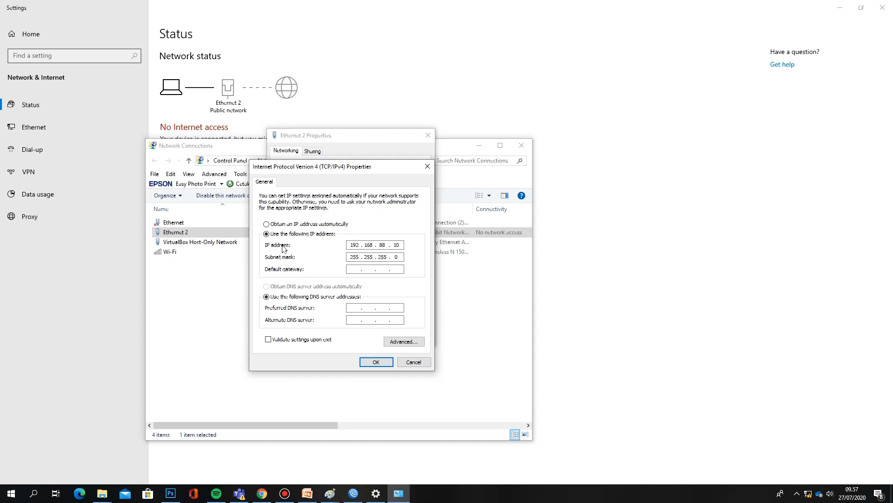
{"action": "left_click", "coordinate": [282, 225]}
{"action": "left_click", "coordinate": [290, 228]}
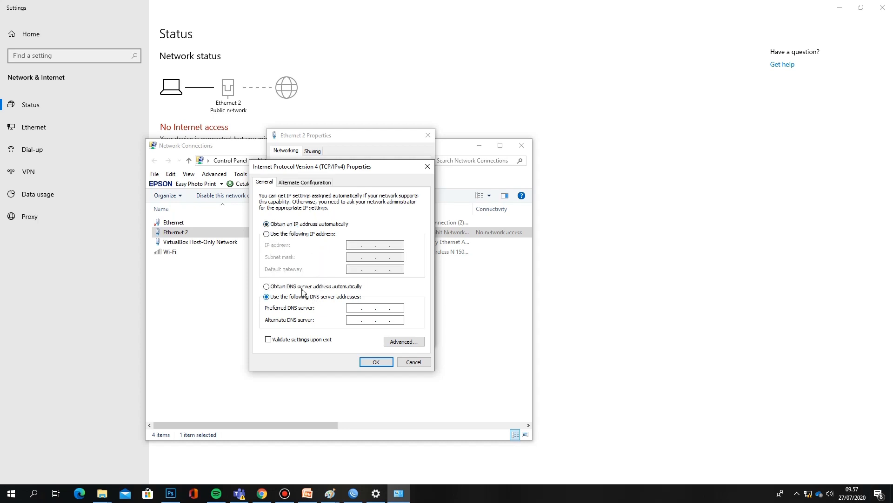
{"action": "left_click", "coordinate": [289, 287]}
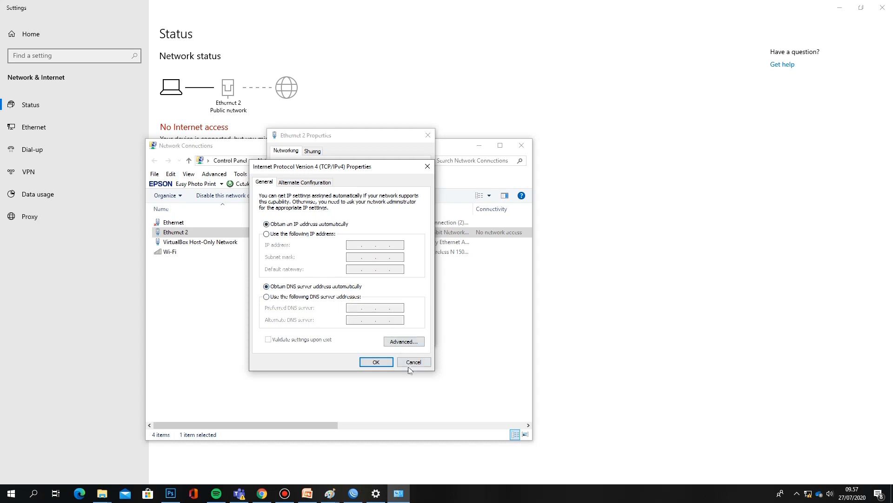
{"action": "left_click", "coordinate": [381, 363]}
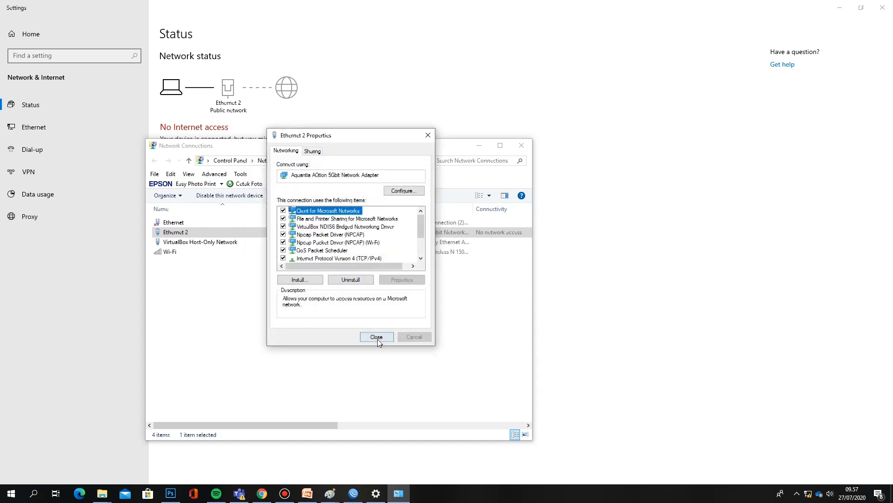
{"action": "left_click", "coordinate": [382, 341]}
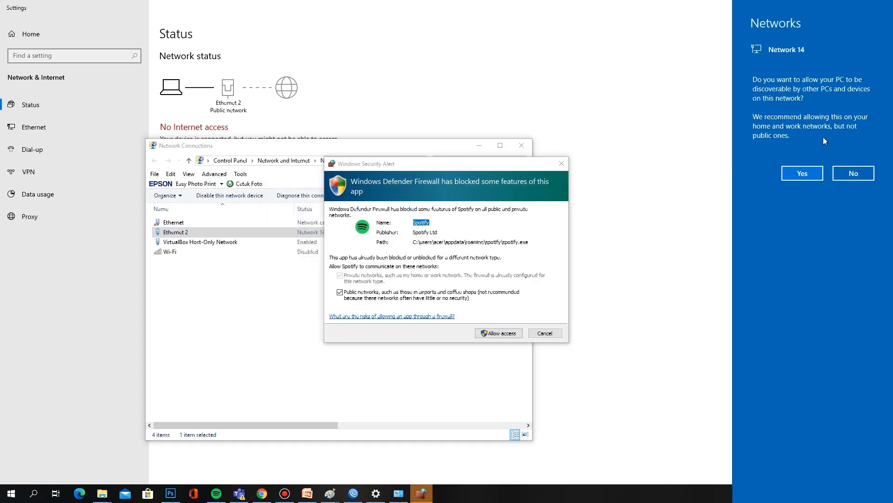
Allow the PC to be discoverable on the network and Spotify through the firewall, closing the Windows network settings.
{"action": "left_click", "coordinate": [804, 175]}
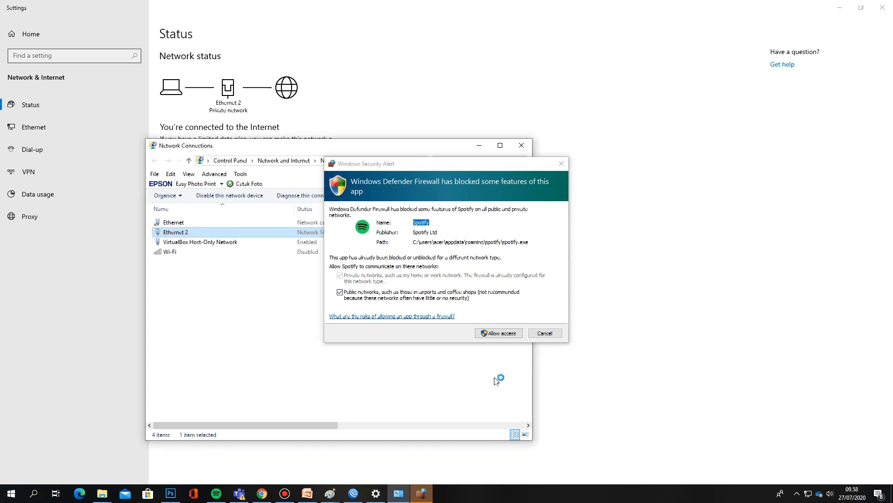
{"action": "left_click", "coordinate": [502, 335]}
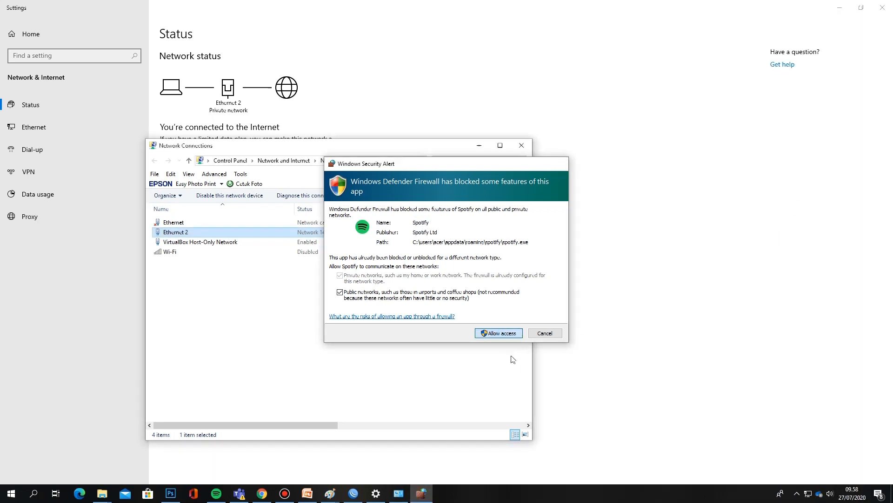
{"action": "left_click", "coordinate": [520, 146]}
{"action": "left_click", "coordinate": [882, 9]}
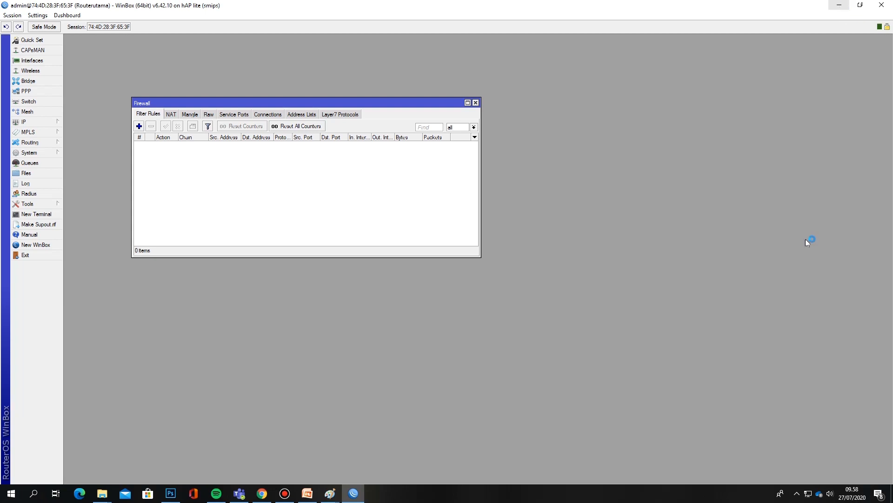
Switch to the Windows network settings, examine the Ethernet 2 adapter's IPv4 address, gateway, DHCP and DNS details, and close all settings windows.
{"action": "right_click", "coordinate": [819, 493]}
{"action": "left_click", "coordinate": [816, 484]}
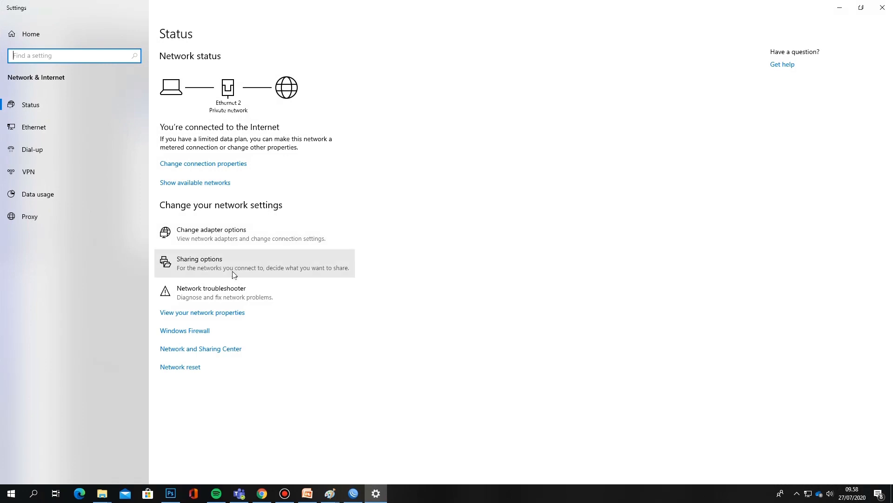
{"action": "left_click", "coordinate": [220, 243]}
{"action": "double_click", "coordinate": [167, 234]}
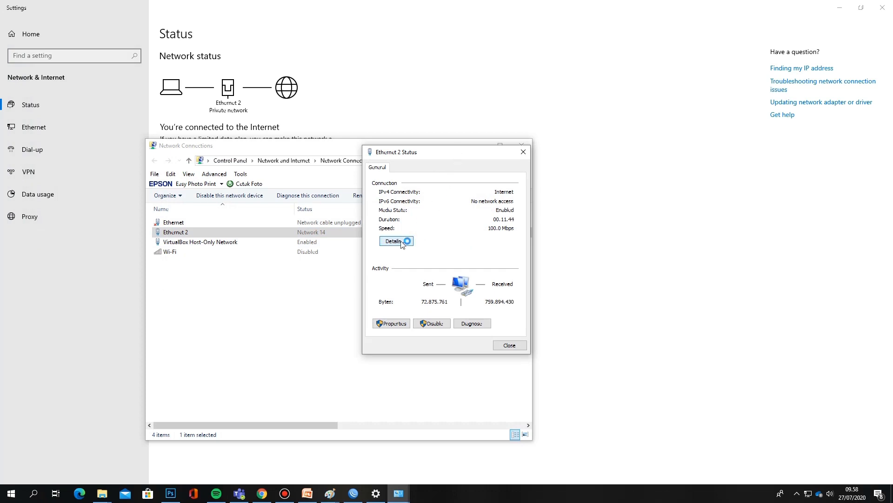
{"action": "left_click", "coordinate": [402, 242]}
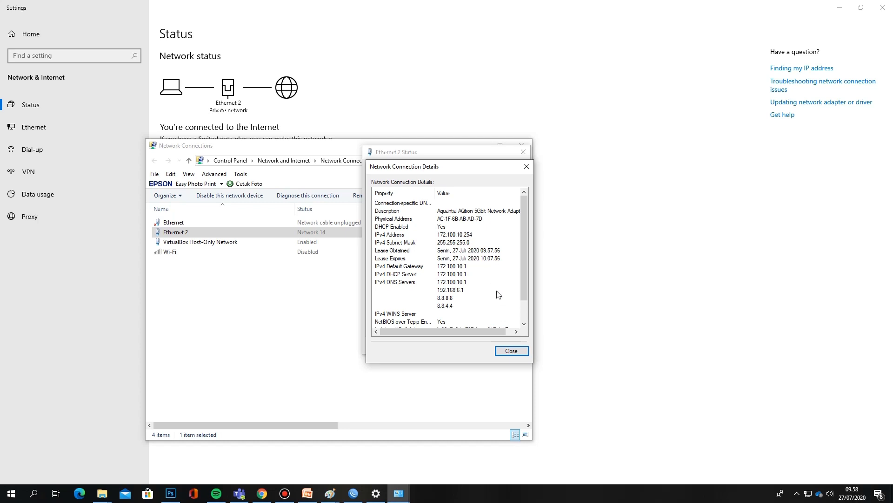
{"action": "scroll", "coordinate": [526, 292], "scroll_direction": "down", "scroll_amount": 1}
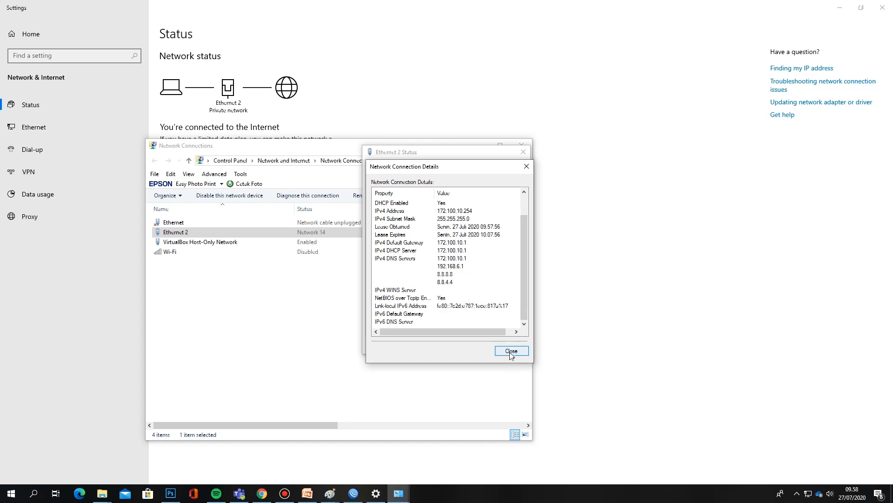
{"action": "left_click", "coordinate": [510, 351]}
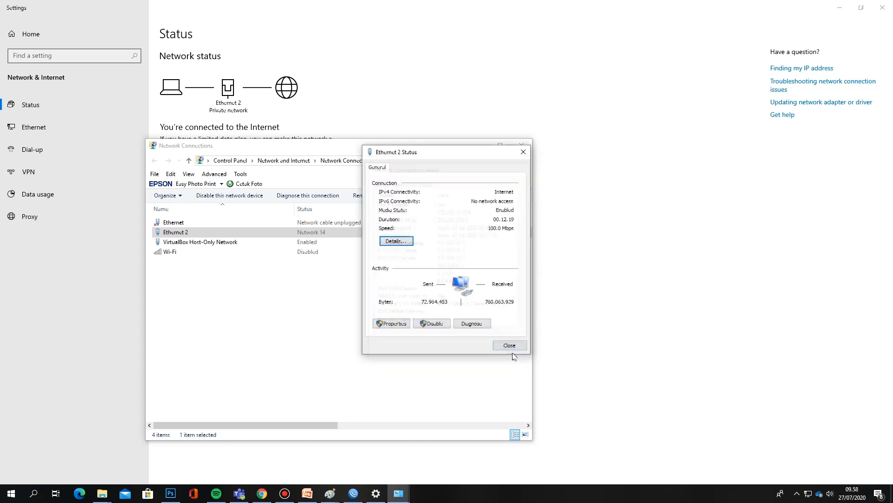
{"action": "left_click", "coordinate": [513, 346]}
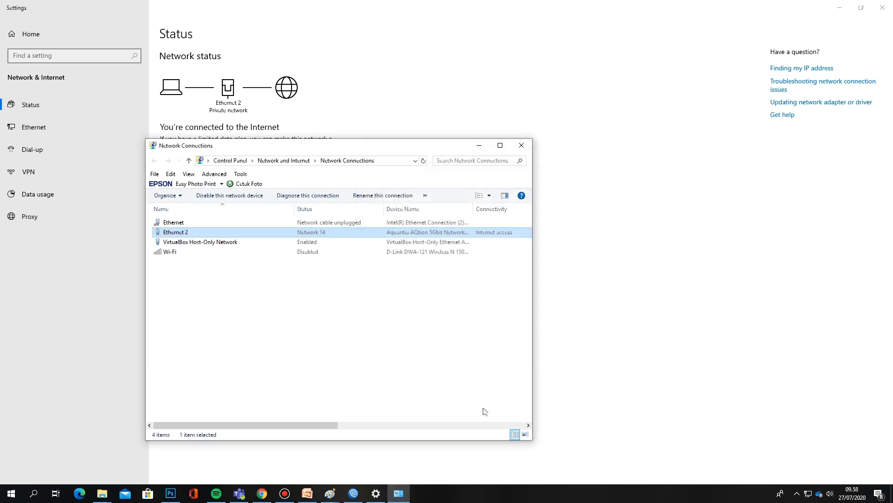
{"action": "left_click", "coordinate": [523, 147]}
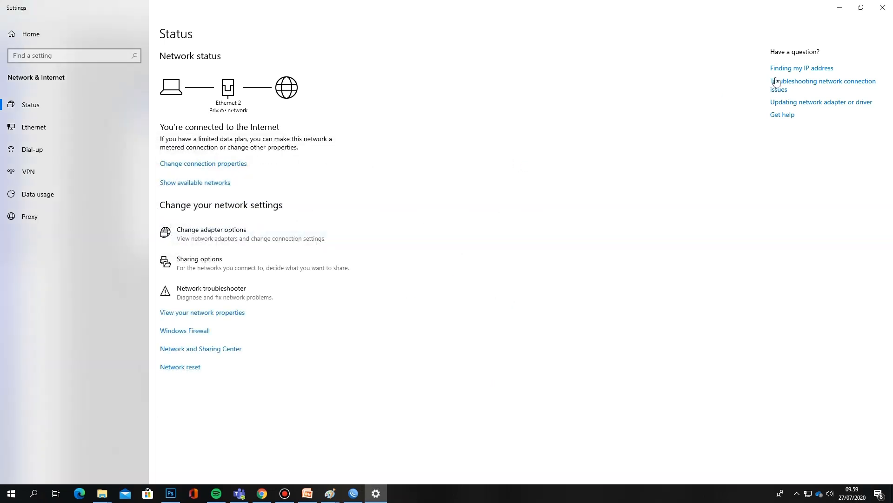
{"action": "left_click", "coordinate": [882, 9]}
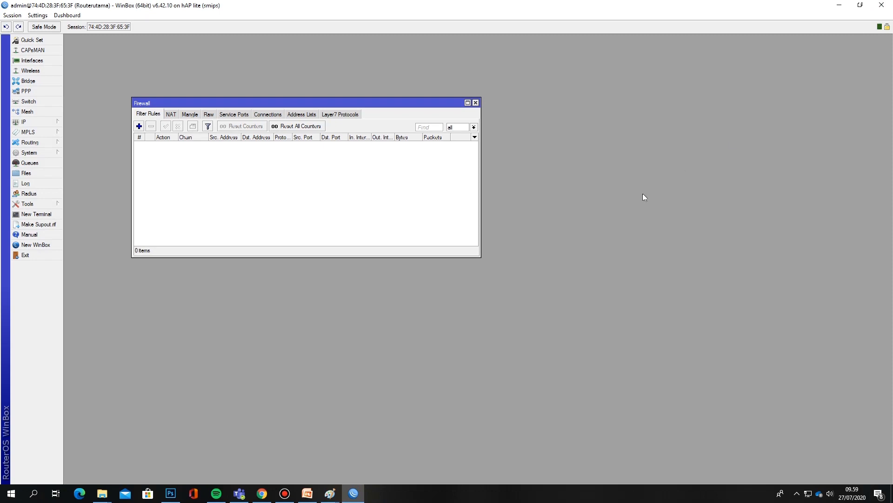
Open Command Prompt and ping google.com to test the client's internet connection.
{"action": "left_click", "coordinate": [99, 496]}
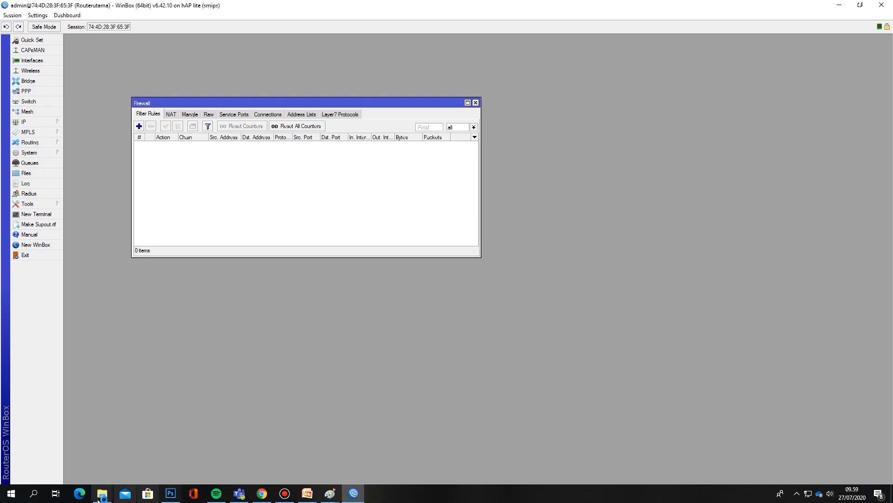
{"action": "left_click", "coordinate": [33, 493]}
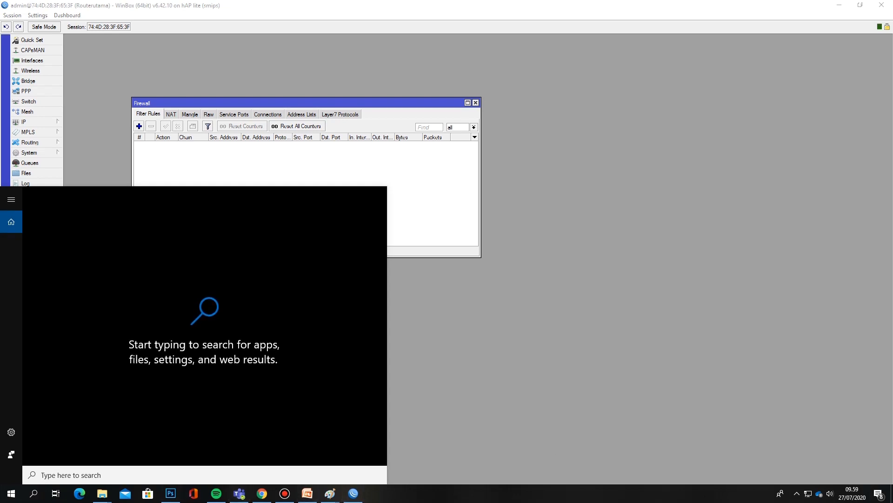
{"action": "type", "text": "cmd"}
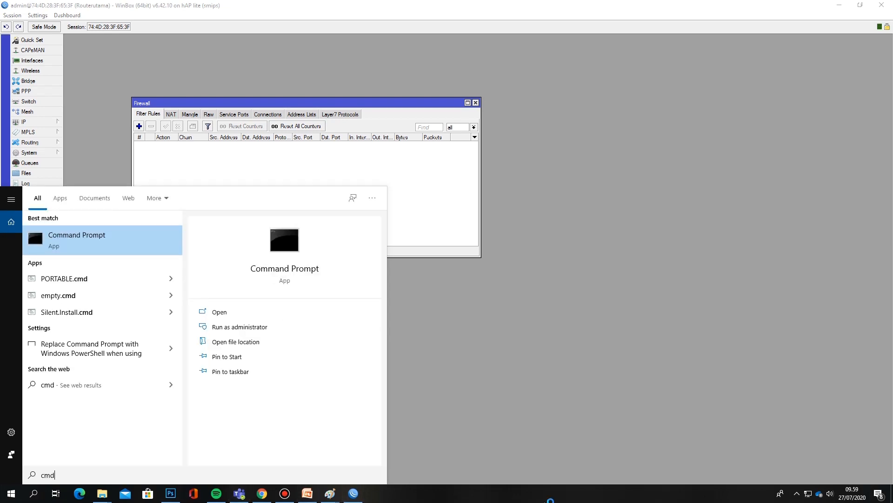
{"action": "key", "text": "Return"}
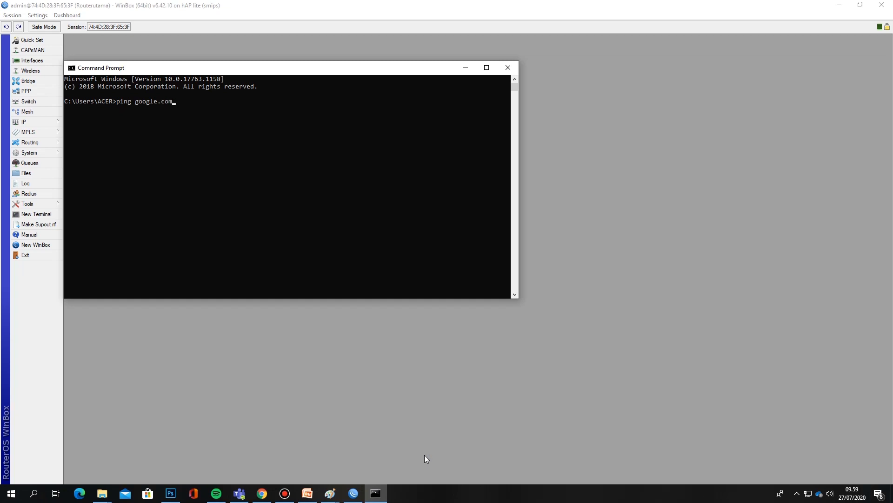
{"action": "key", "text": "Return"}
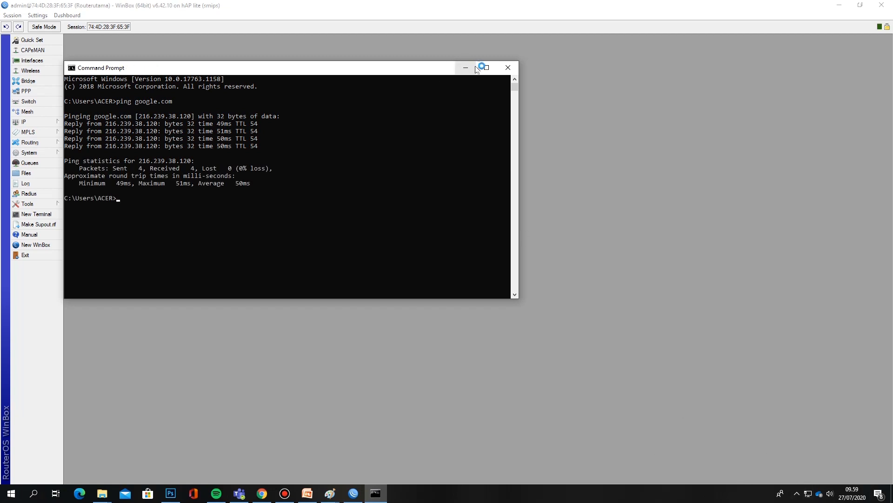
Minimize WinBox, move the Command Prompt window aside, and open YouTube in Google Chrome.
{"action": "left_click", "coordinate": [839, 5]}
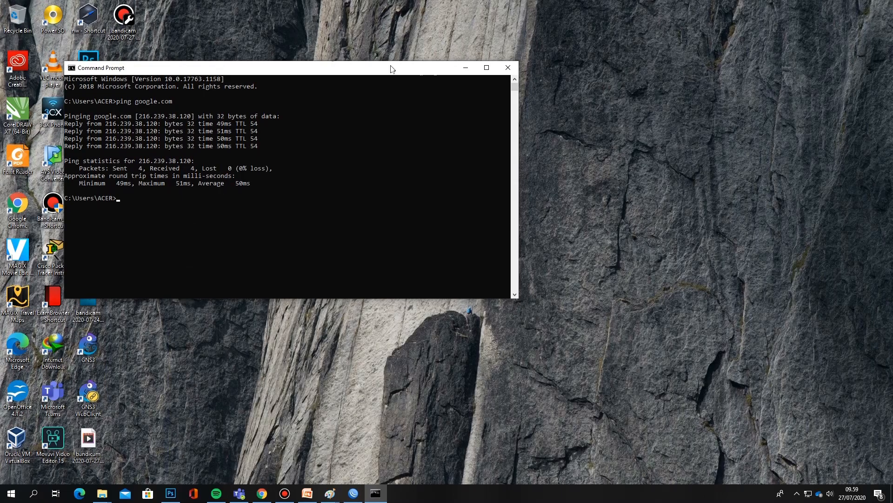
{"action": "left_click_drag", "start_coordinate": [308, 67], "coordinate": [537, 105]}
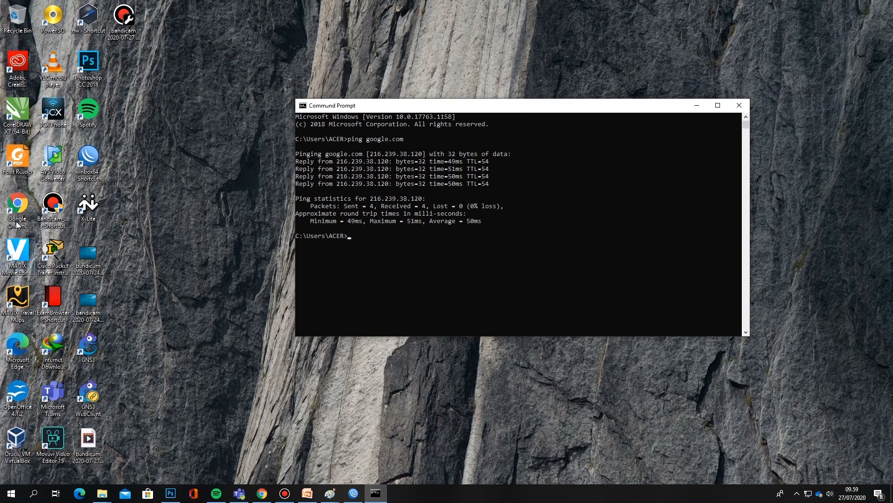
{"action": "double_click", "coordinate": [17, 205]}
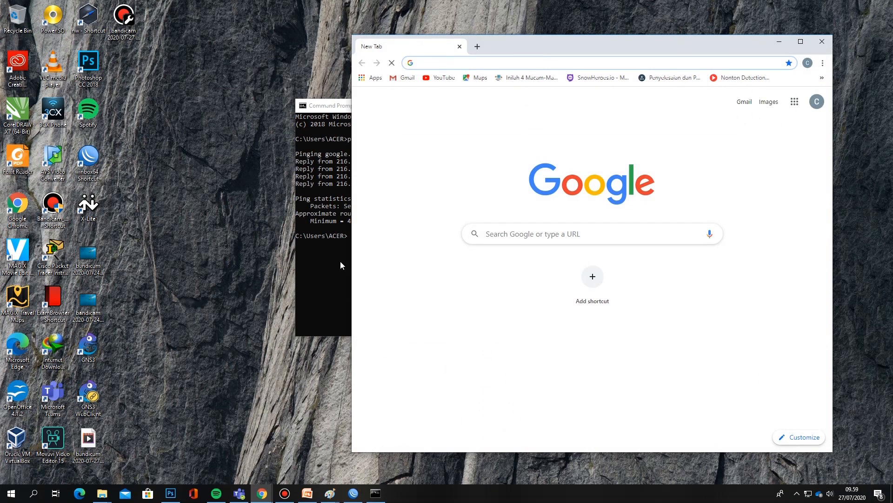
{"action": "left_click", "coordinate": [441, 78]}
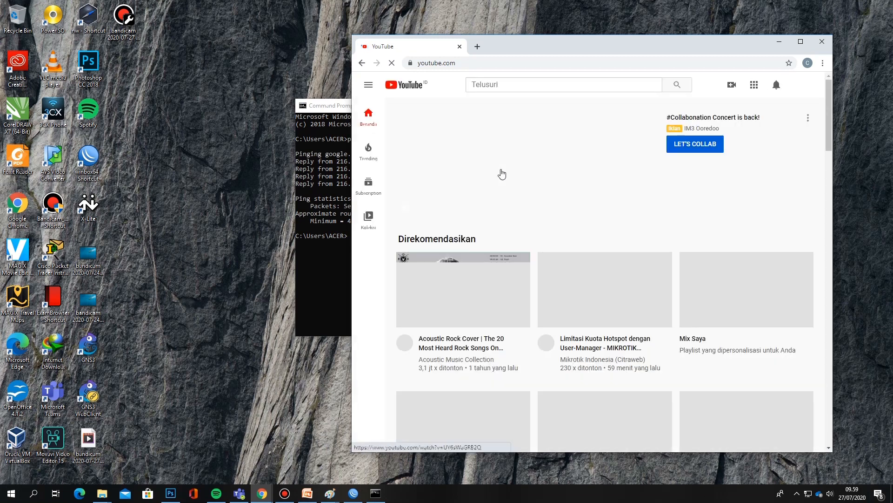
Browse the recommended videos on the YouTube home page to check page loading, returning to the start of the page.
{"action": "scroll", "coordinate": [579, 250], "scroll_direction": "down", "scroll_amount": 6}
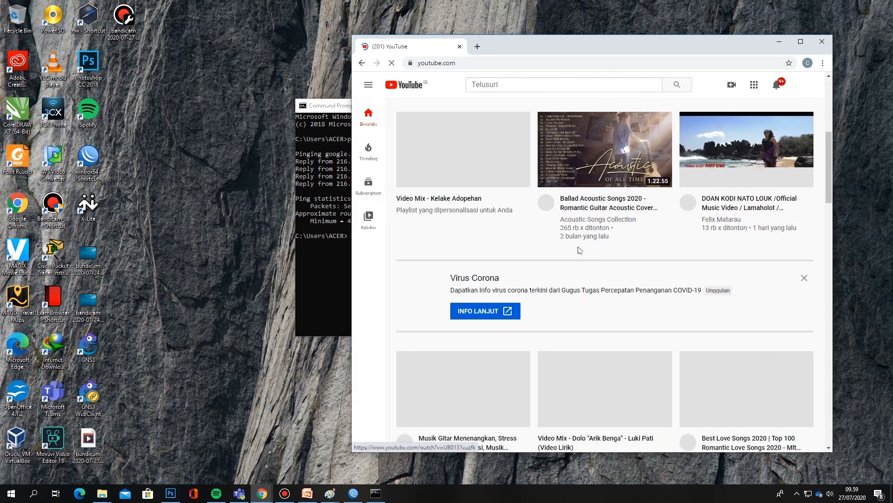
{"action": "scroll", "coordinate": [624, 235], "scroll_direction": "up", "scroll_amount": 6}
{"action": "scroll", "coordinate": [646, 232], "scroll_direction": "down", "scroll_amount": 7}
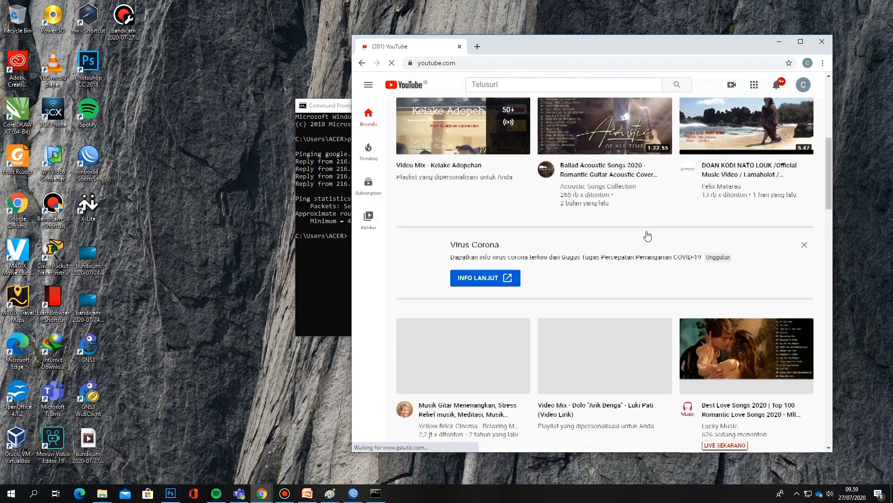
{"action": "scroll", "coordinate": [647, 234], "scroll_direction": "up", "scroll_amount": 6}
{"action": "scroll", "coordinate": [642, 236], "scroll_direction": "down", "scroll_amount": 5}
{"action": "left_click_drag", "start_coordinate": [828, 157], "coordinate": [831, 99]}
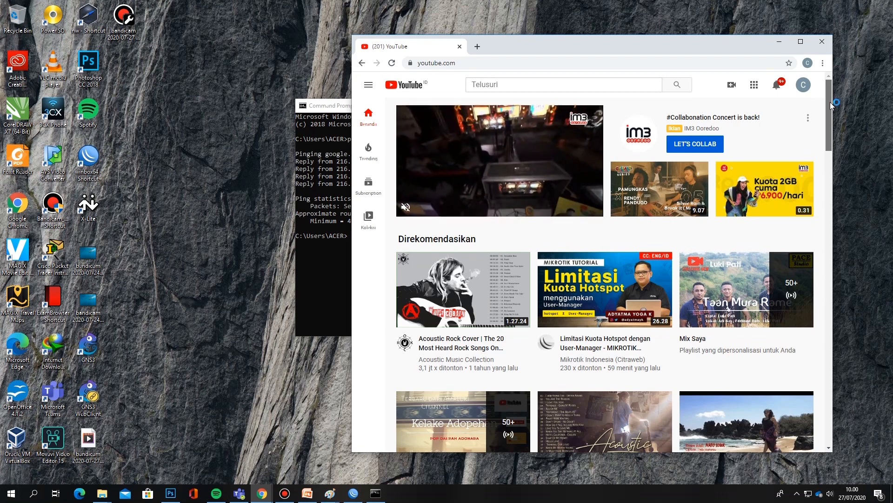
{"action": "mouse_move", "coordinate": [830, 108]}
{"action": "left_mouse_down"}
{"action": "mouse_move", "coordinate": [830, 125]}
{"action": "mouse_move", "coordinate": [834, 91]}
{"action": "mouse_move", "coordinate": [829, 150]}
{"action": "mouse_move", "coordinate": [828, 96]}
{"action": "left_mouse_up"}
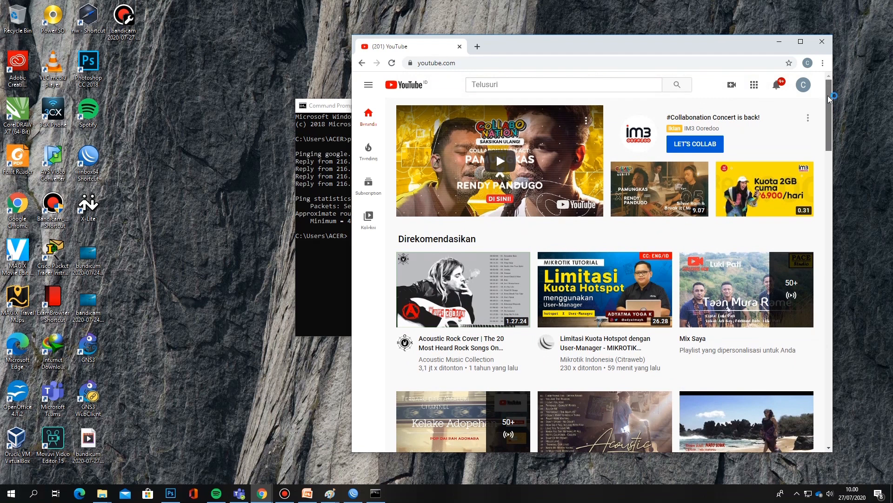